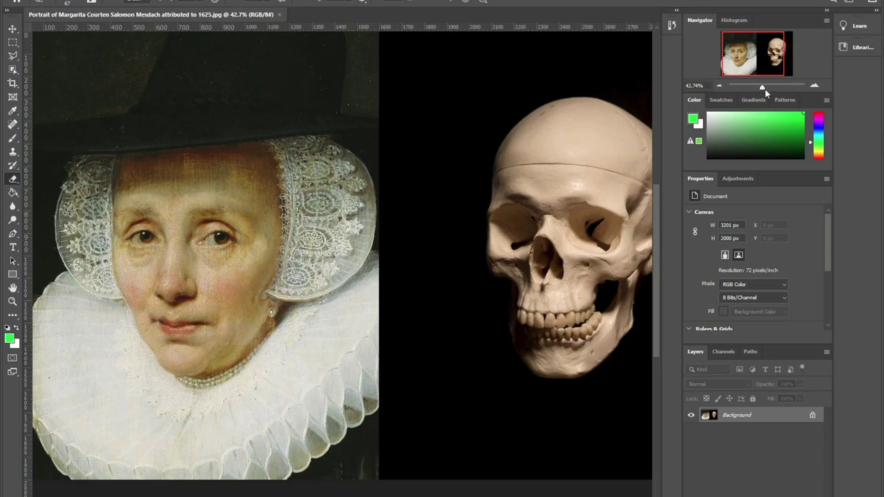
- Create a new layer above the portrait background and fill it entirely with white
left_click_drag(762, 87, 748, 68)
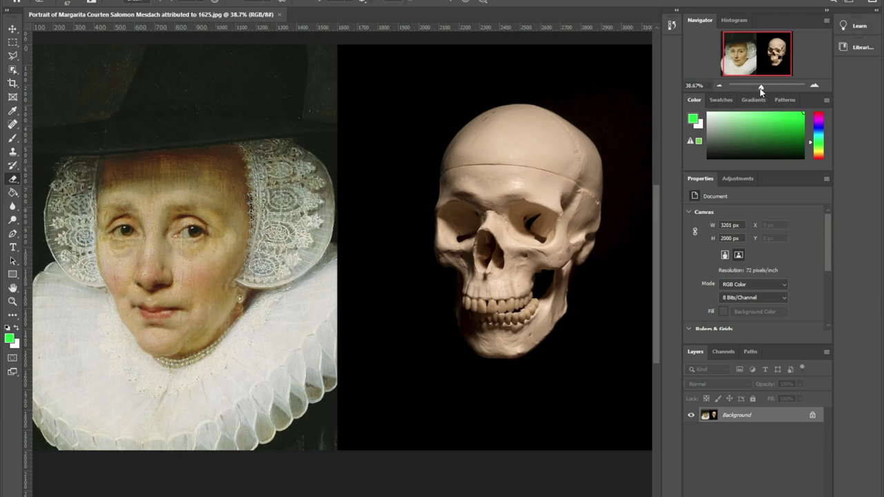
left_click_drag(763, 91, 746, 72)
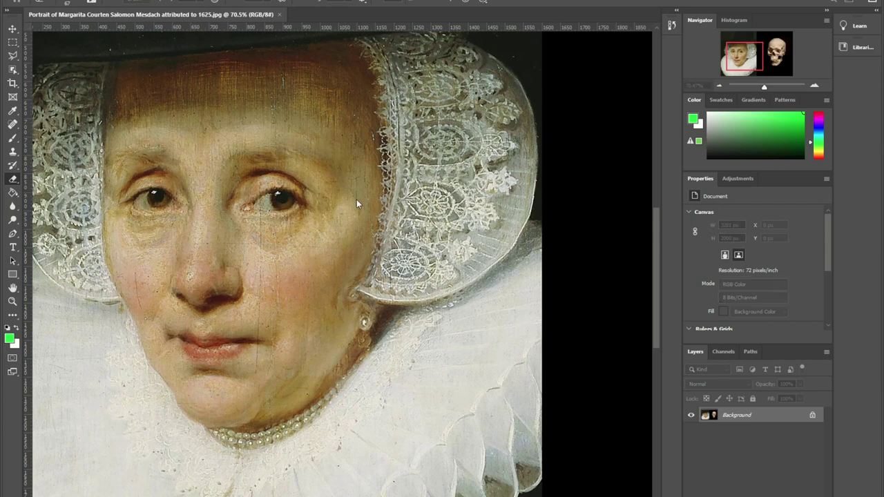
key("Return")
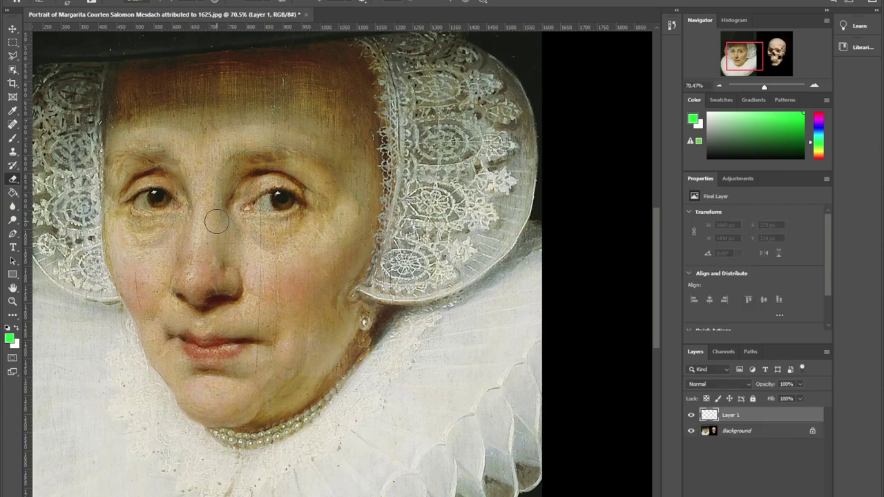
key("x")
key("g")
left_click(284, 259)
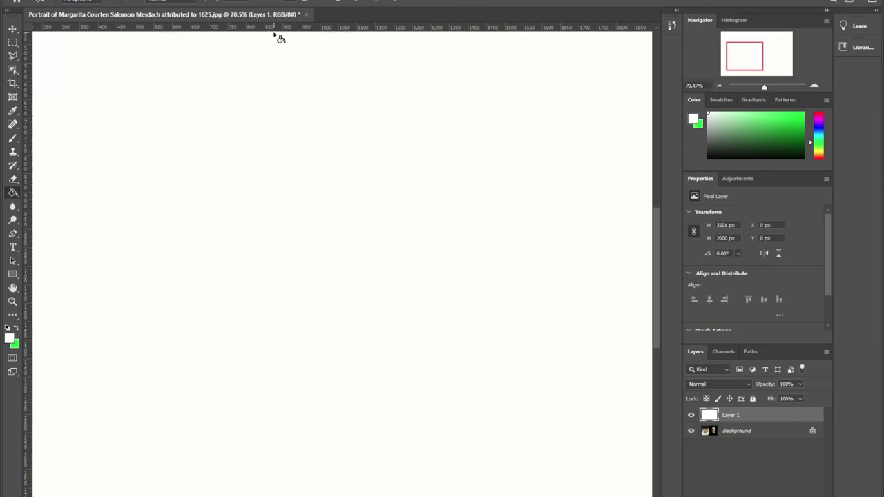
- Reduce the white layer's opacity to 47% so the portrait shows through, keeping that layer selected
left_click_drag(801, 384, 773, 398)
left_click(759, 432)
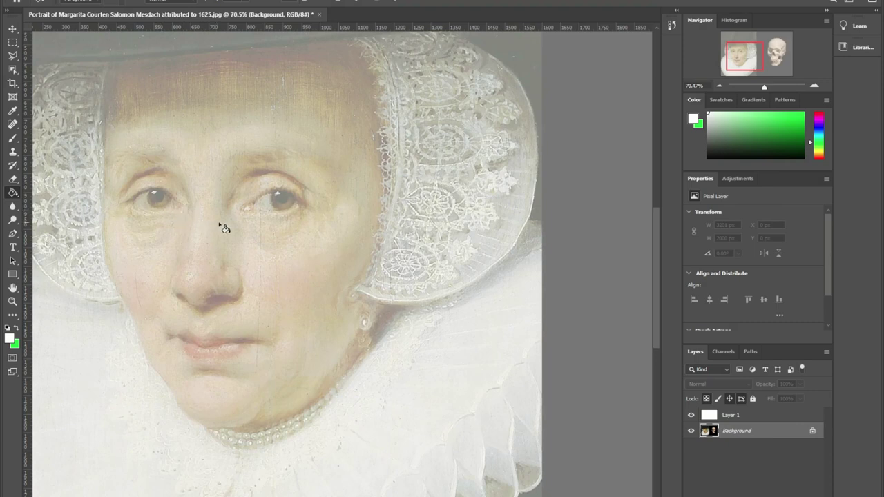
key("b")
left_click(759, 417)
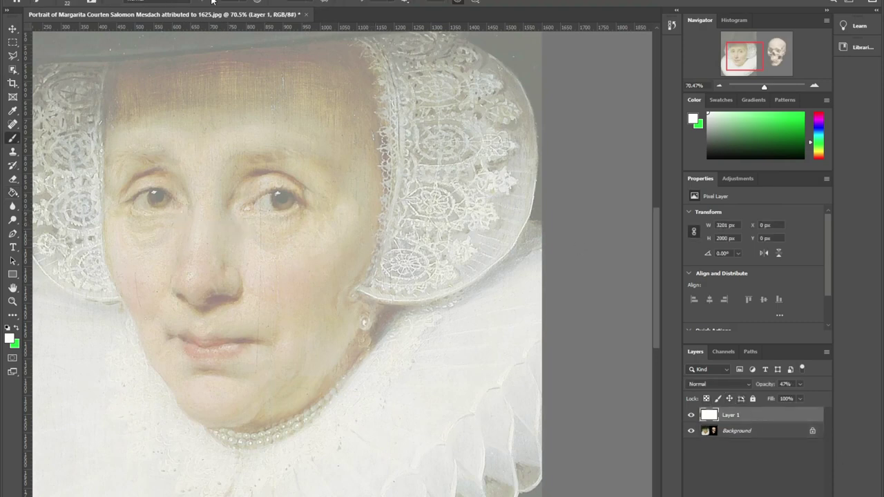
- Add another new layer above the white overlay and set the brush colour to dark grey
key("ctrl+shift+alt+n")
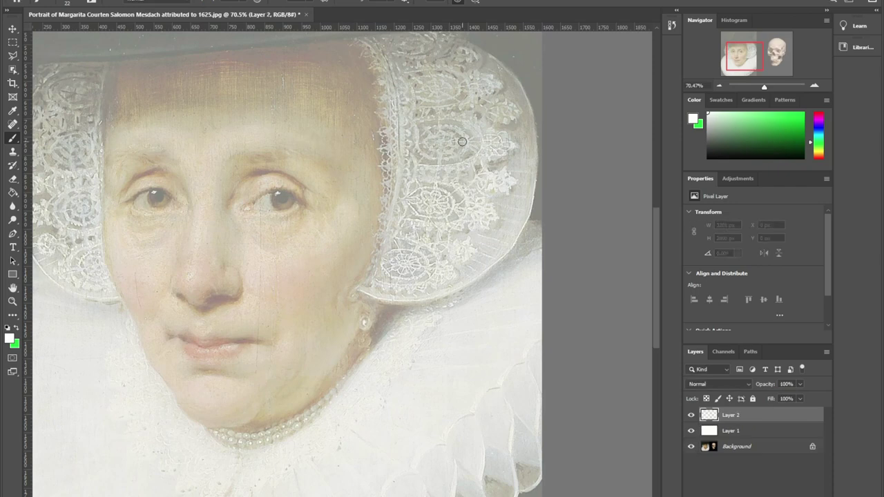
key("x")
left_click(9, 339)
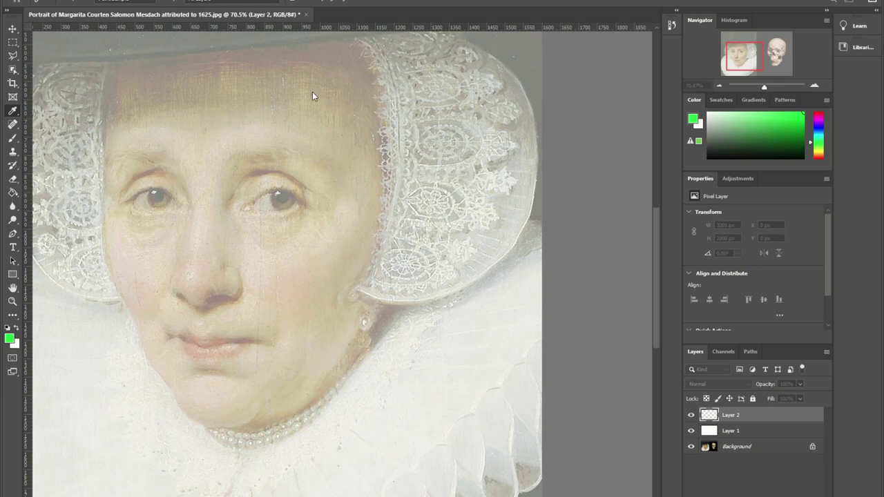
key("Return")
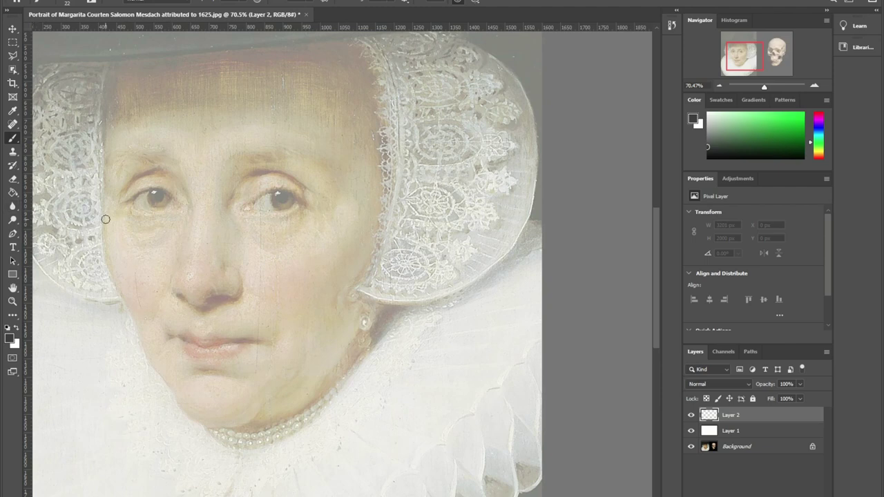
- Sketch short dark strokes around both eyes to outline the upper, lower and side edges of the eye sockets
left_click_drag(127, 163, 139, 156)
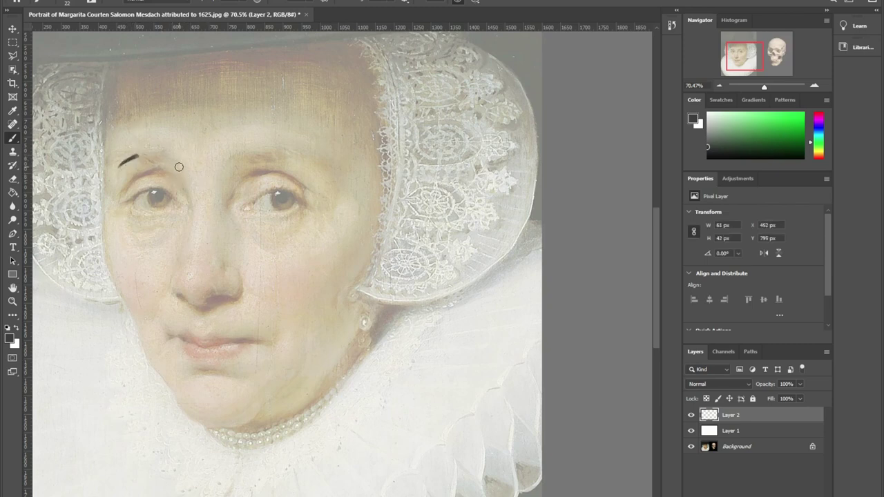
left_click_drag(176, 161, 187, 188)
left_click_drag(140, 154, 167, 160)
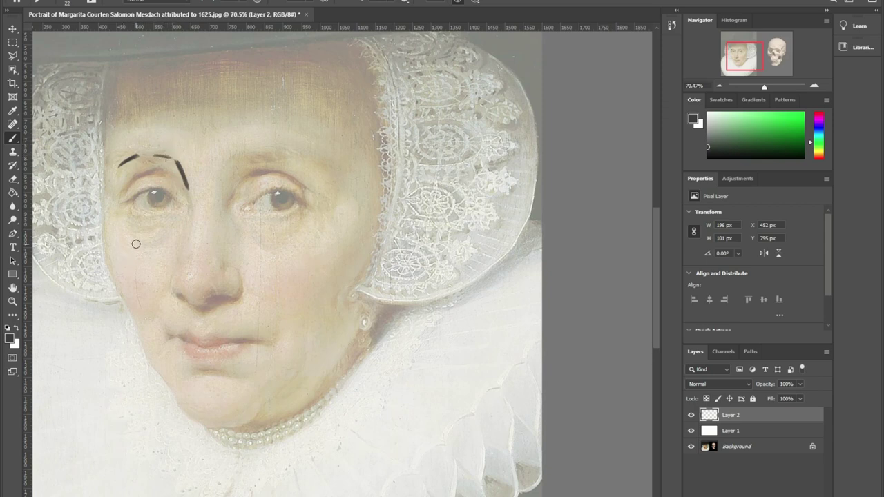
left_click_drag(128, 240, 156, 241)
left_click_drag(255, 246, 294, 247)
left_click_drag(256, 154, 228, 184)
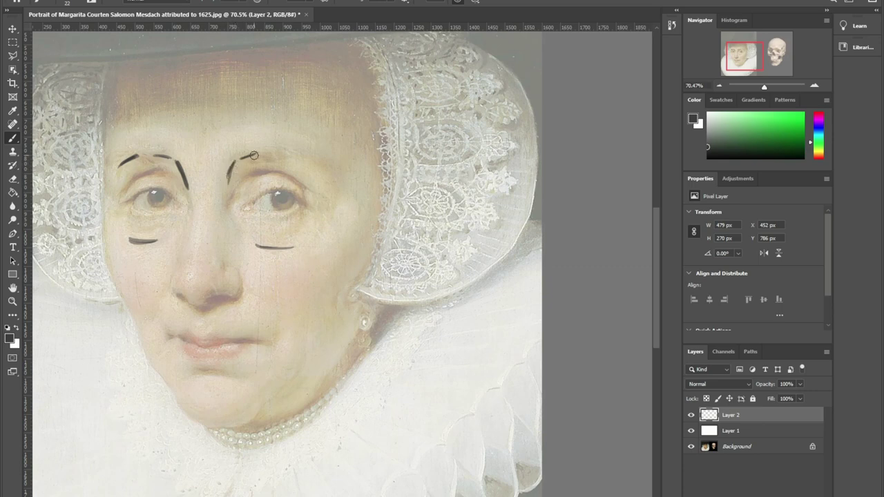
mouse_move(291, 154)
left_mouse_down()
mouse_move(266, 151)
mouse_move(310, 165)
left_mouse_up()
left_click_drag(317, 228, 325, 189)
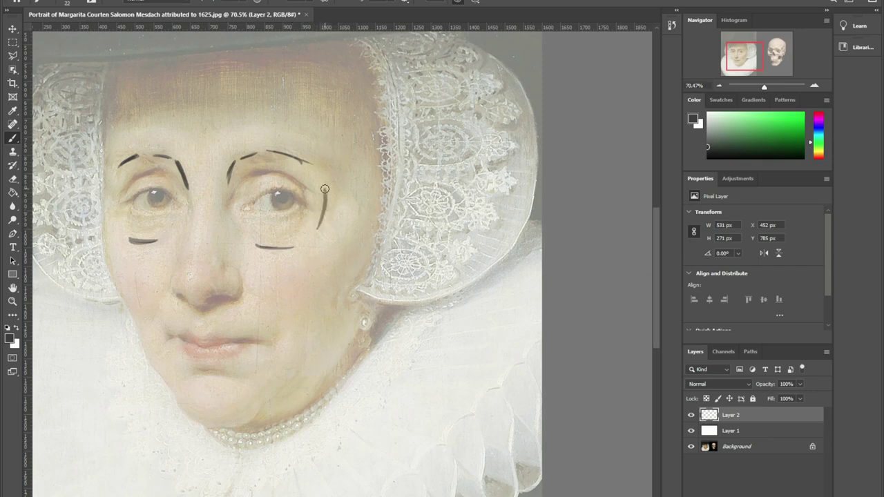
left_click_drag(116, 188, 119, 209)
left_click_drag(290, 185, 287, 188)
key("ctrl+z")
- Erase all eye-socket strokes around both eyes
key("e")
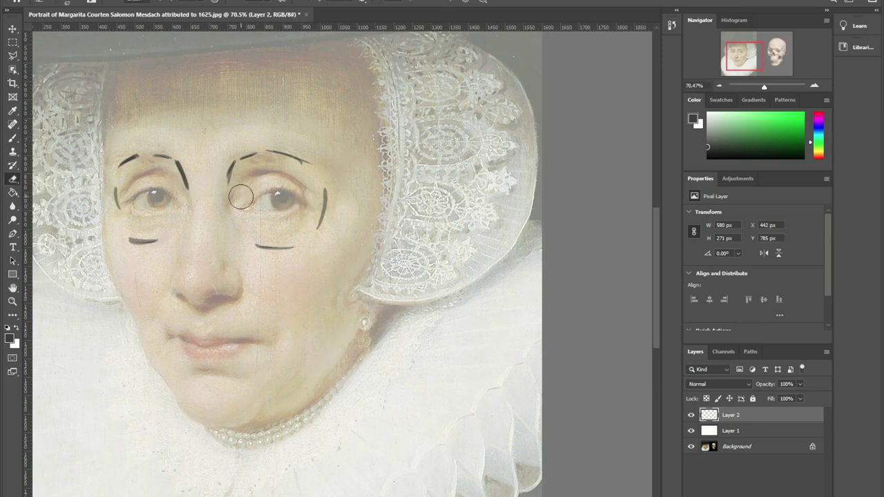
left_click_drag(159, 239, 112, 238)
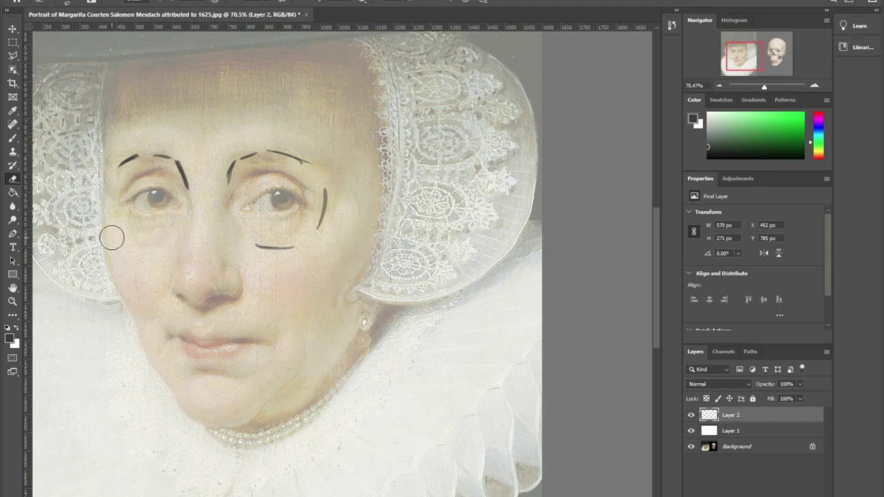
left_click_drag(270, 231, 267, 228)
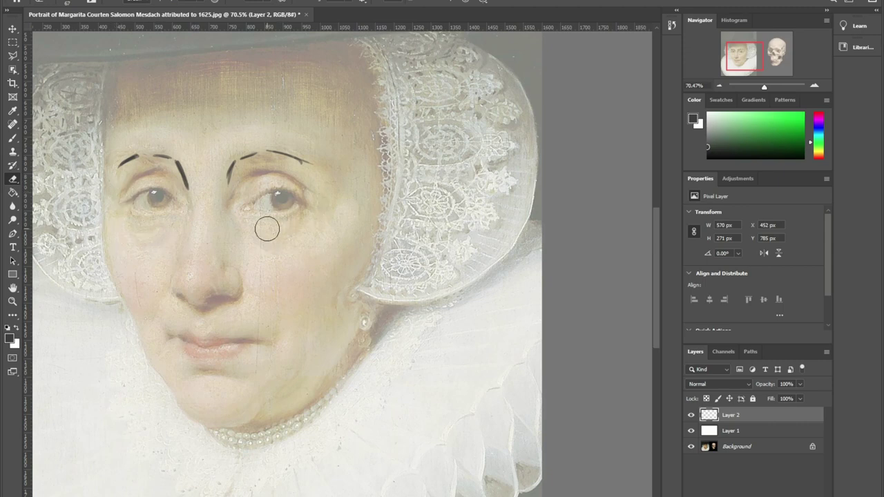
mouse_move(277, 172)
left_mouse_down()
mouse_move(227, 154)
mouse_move(244, 164)
left_mouse_up()
mouse_move(177, 178)
left_mouse_down()
mouse_move(310, 145)
mouse_move(326, 165)
left_mouse_up()
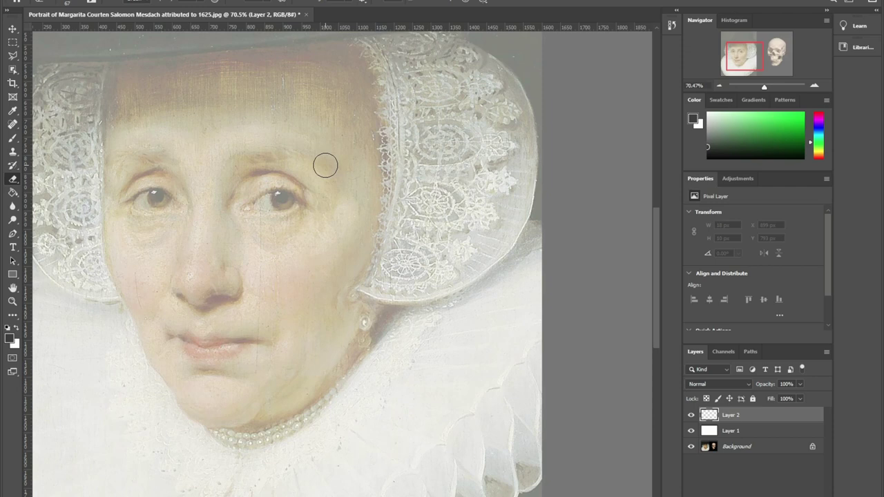
- Draw a straight horizontal guideline across both eyes, spanning the full width of the face
key("b")
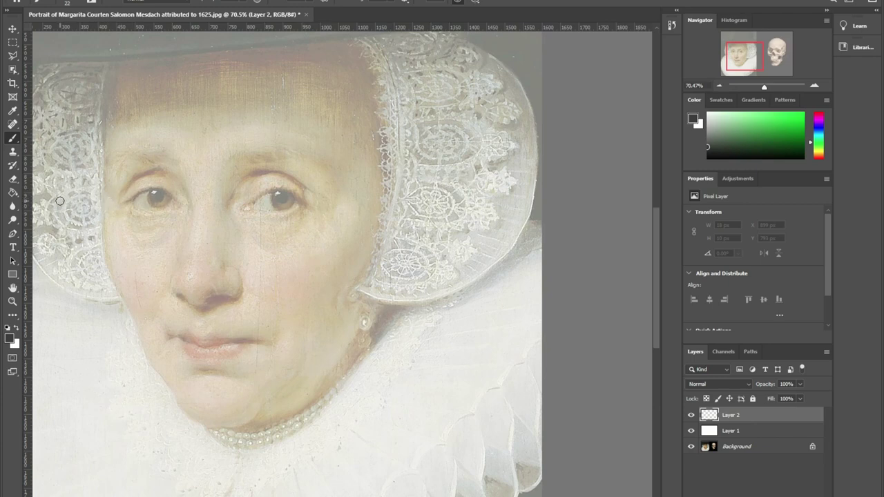
left_click(416, 203, "shift")
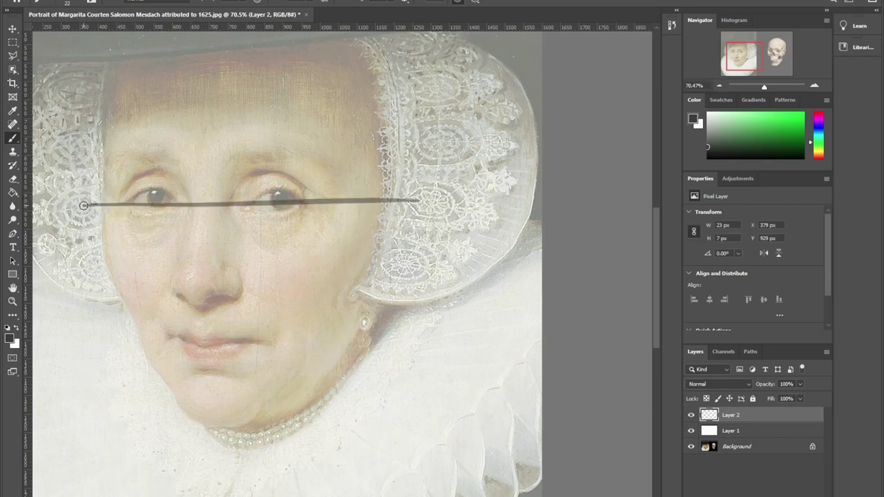
key("ctrl+z")
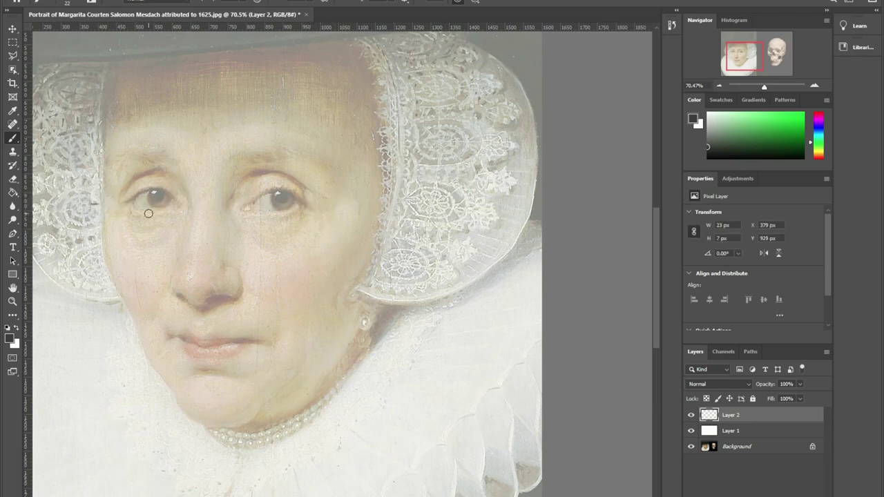
left_click(94, 201, "shift")
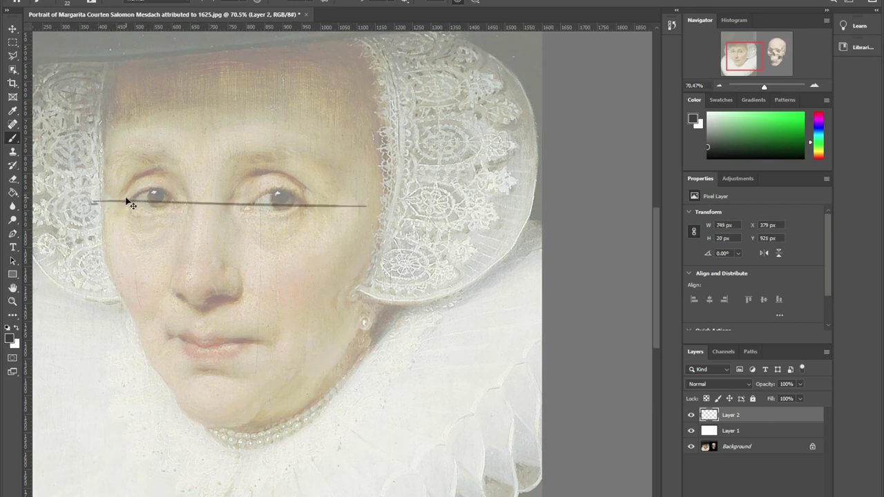
key("ctrl+z")
mouse_move(131, 199)
left_mouse_down()
mouse_move(95, 197)
mouse_move(349, 201)
left_mouse_up()
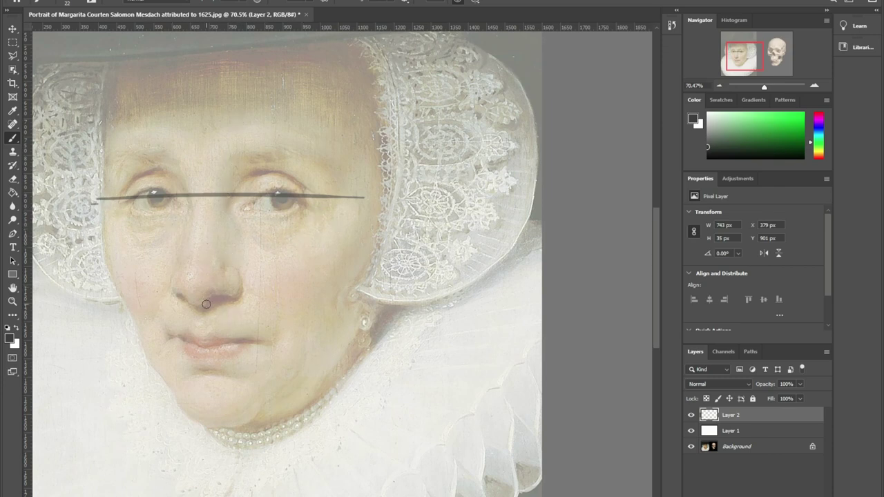
- Add horizontal guidelines at the base of the nose, across the mouth and at the bottom of the chin
left_click_drag(187, 307, 221, 305)
left_click_drag(166, 342, 269, 341)
key("ctrl+z")
left_click_drag(163, 343, 286, 348)
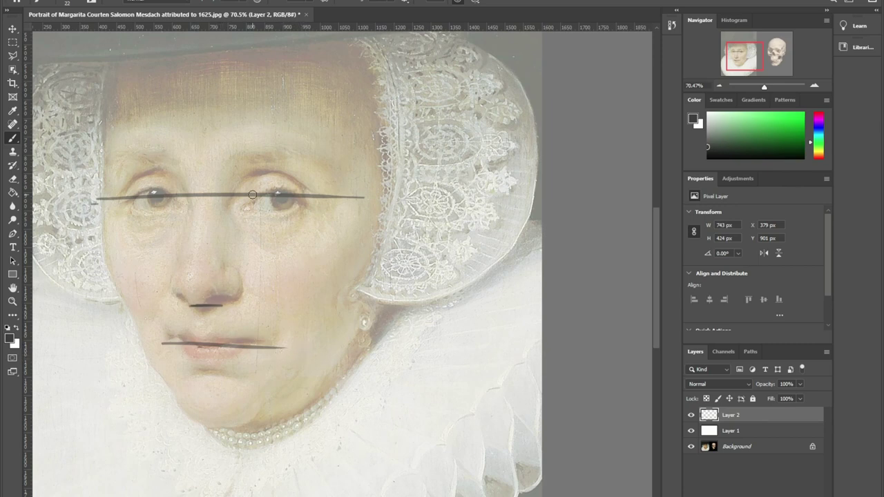
left_click_drag(236, 425, 198, 425)
- Mark the top of the head with a short horizontal stroke on the hat
left_click_drag(748, 61, 750, 54)
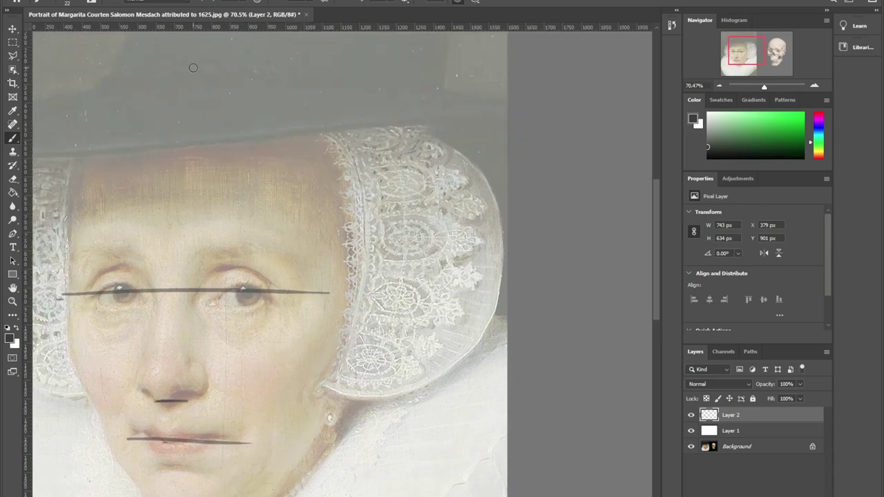
left_click_drag(194, 67, 183, 70)
left_click_drag(734, 61, 730, 68)
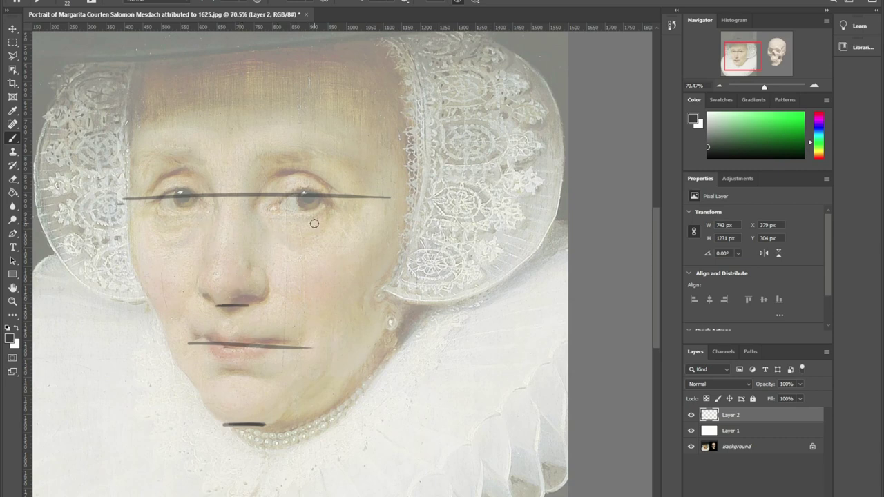
- Add vertical centre marks through the eye, nose, mouth and chin guidelines, and try strokes along both cheekbones
left_click_drag(230, 179, 230, 201)
left_click_drag(233, 354, 232, 344)
left_click_drag(233, 150, 233, 242)
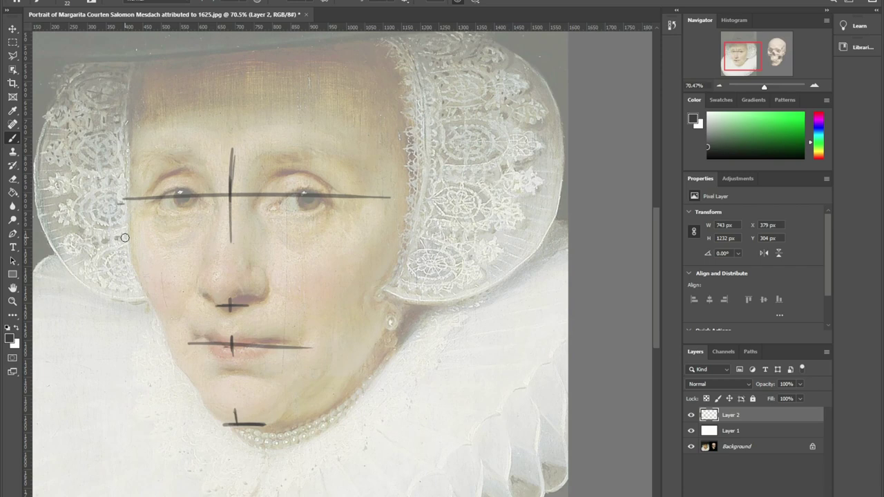
left_click_drag(319, 263, 349, 243)
left_click_drag(141, 252, 157, 269)
- Undo the cheekbone strokes and the vertical centre marks one after another
key("ctrl+z")
key("ctrl+z")
key("ctrl+z")
key("ctrl+z")
key("ctrl+z")
key("ctrl+z")
key("ctrl+z")
key("ctrl+z")
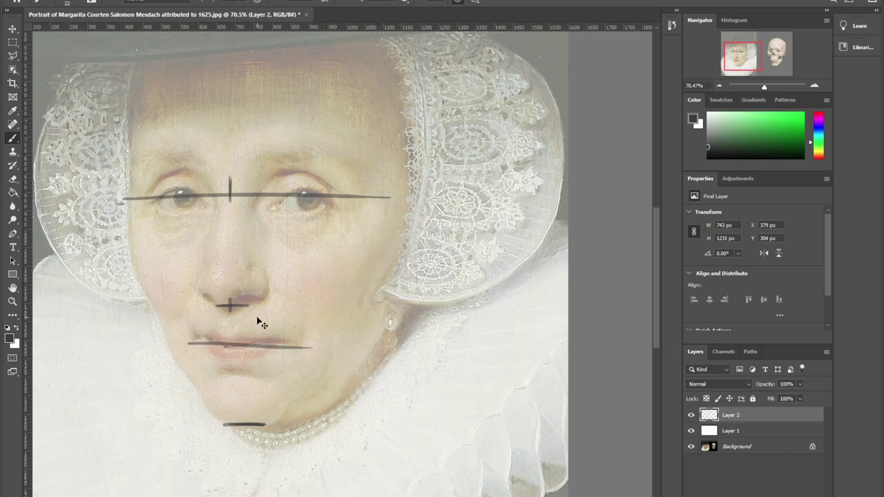
- Try one long vertical centre line from between the brows down past the base of the nose
key("ctrl+z")
left_click_drag(232, 263, 240, 162)
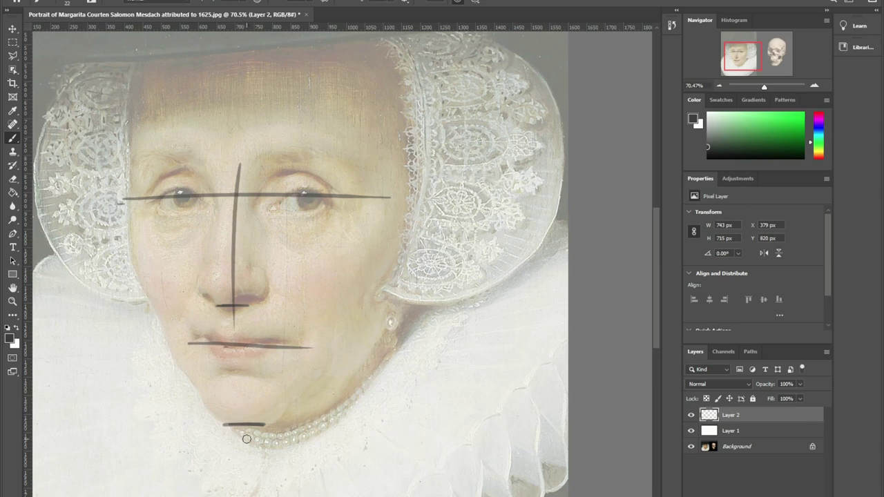
key("ctrl+z")
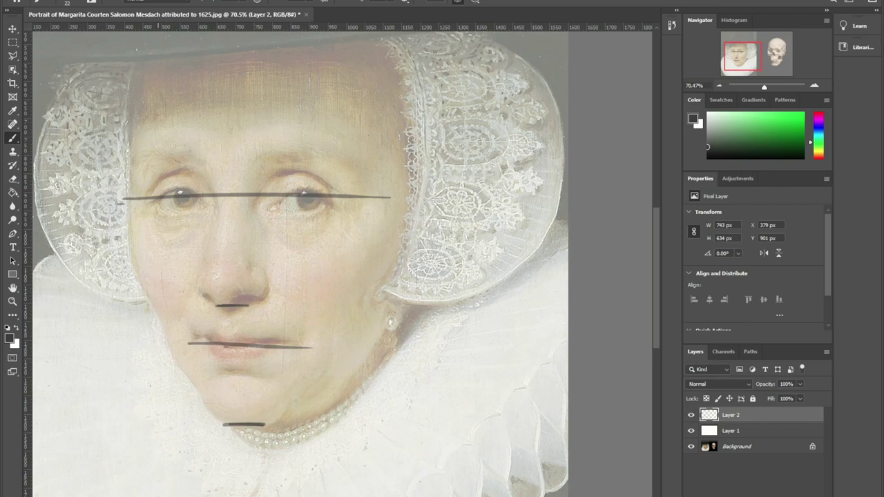
- Clear the horizontal guidelines at the eyes, nose, mouth and chin from the sketch layer
key("e")
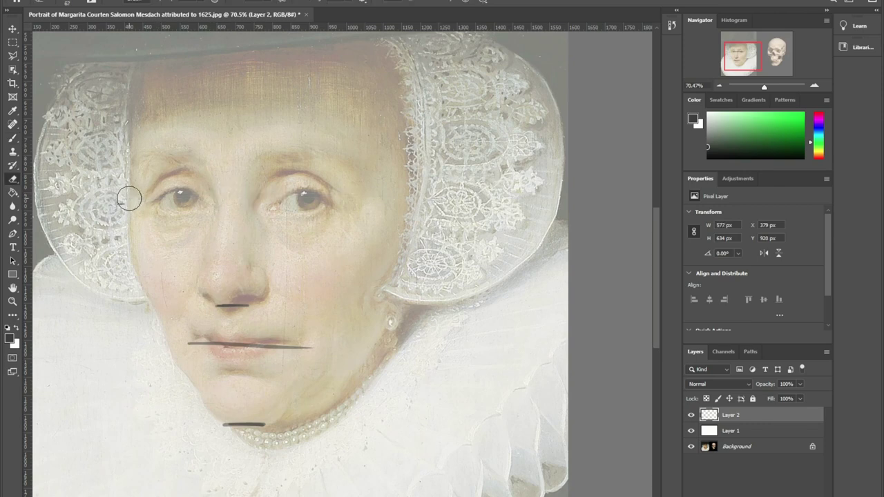
key("ctrl+z")
key("ctrl+z")
key("ctrl+z")
key("ctrl+z")
key("ctrl+z")
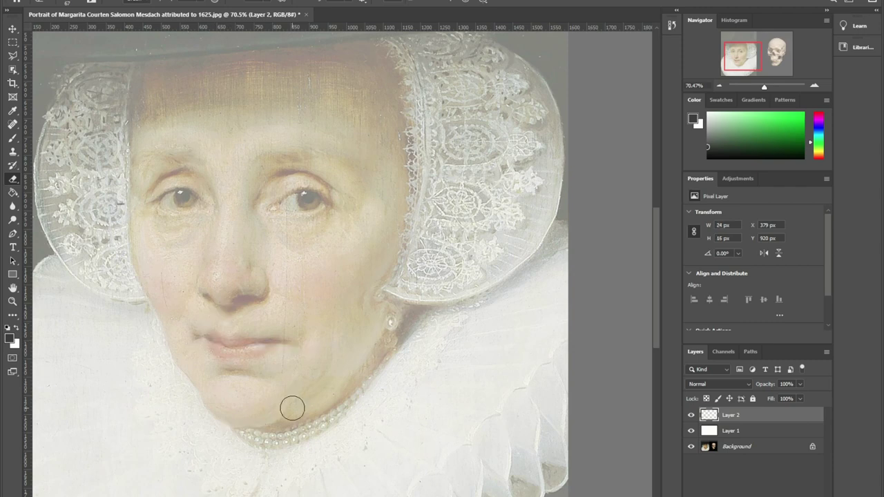
- Try short crease strokes above both eyes, a loop over the left-hand brow and an outline around the left-hand eye
key("b")
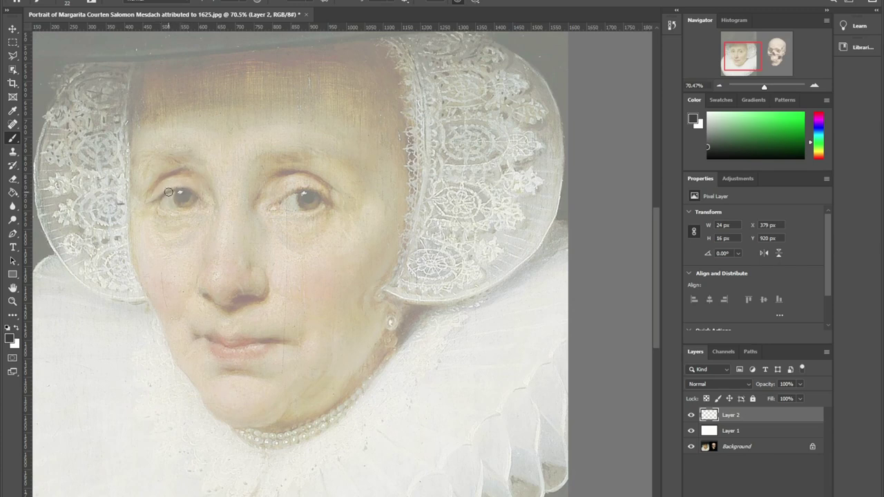
left_click_drag(178, 174, 160, 183)
mouse_move(323, 176)
left_mouse_down()
mouse_move(297, 175)
mouse_move(318, 178)
left_mouse_up()
mouse_move(177, 143)
left_mouse_down()
mouse_move(147, 147)
mouse_move(158, 163)
left_mouse_up()
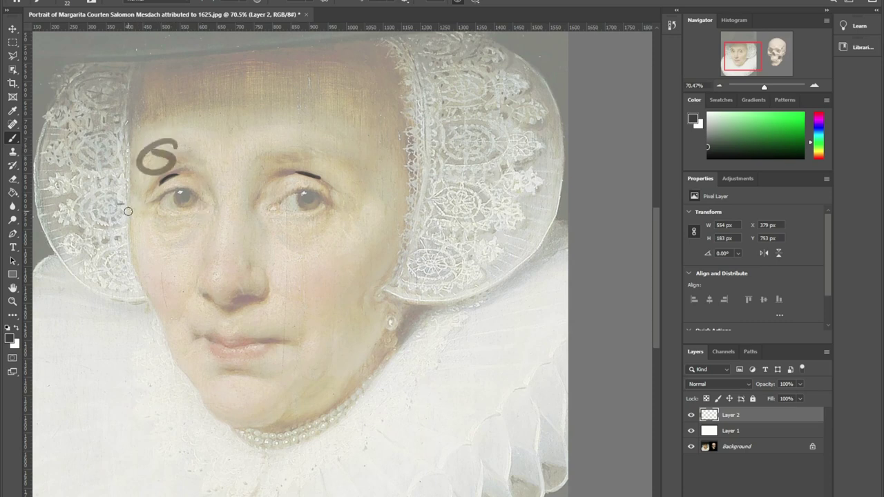
key("ctrl+z")
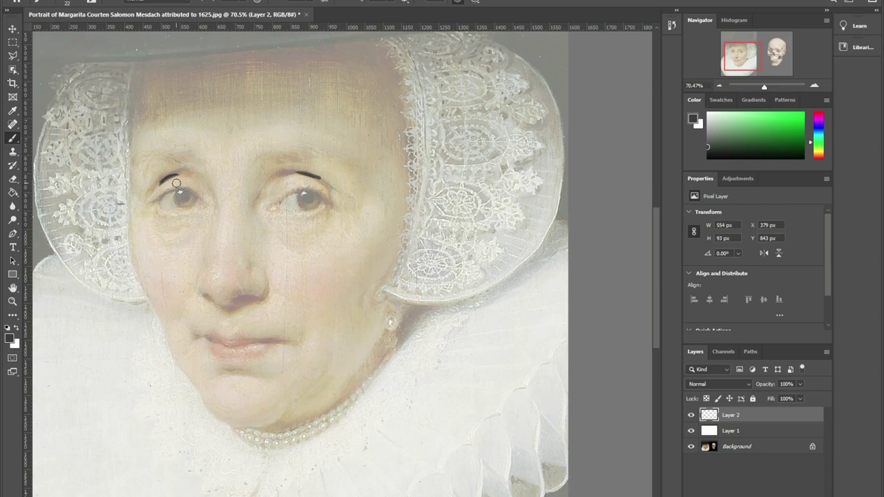
mouse_move(191, 189)
left_mouse_down()
mouse_move(163, 207)
mouse_move(194, 213)
left_mouse_up()
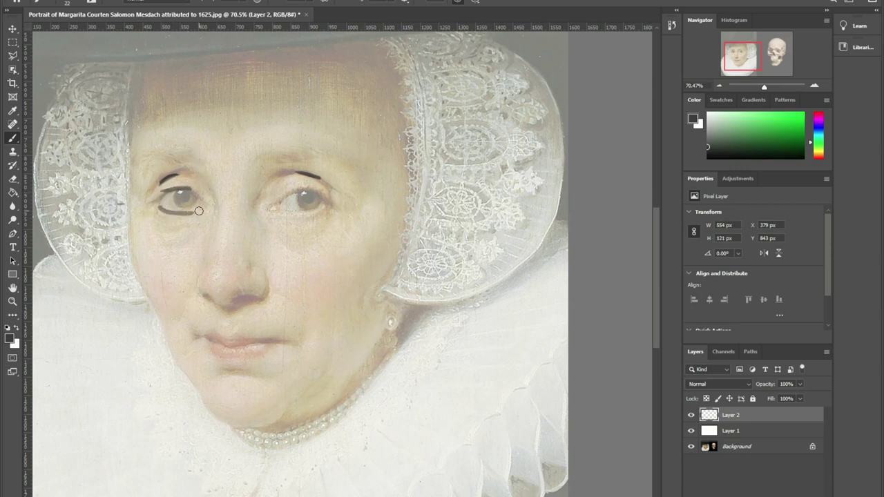
key("ctrl+z")
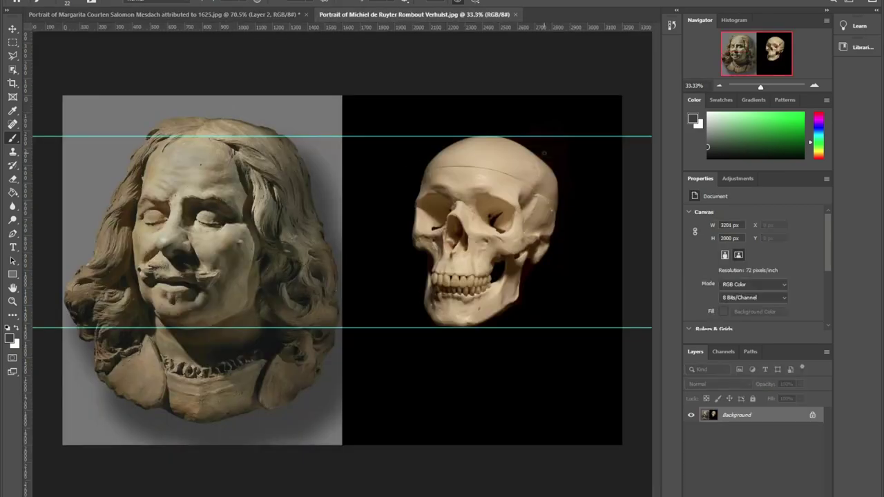
- Zoom in on the sculpted bust's closed eyes and try strokes following the rounded form of the left-hand eyelid
left_click_drag(763, 83, 726, 55)
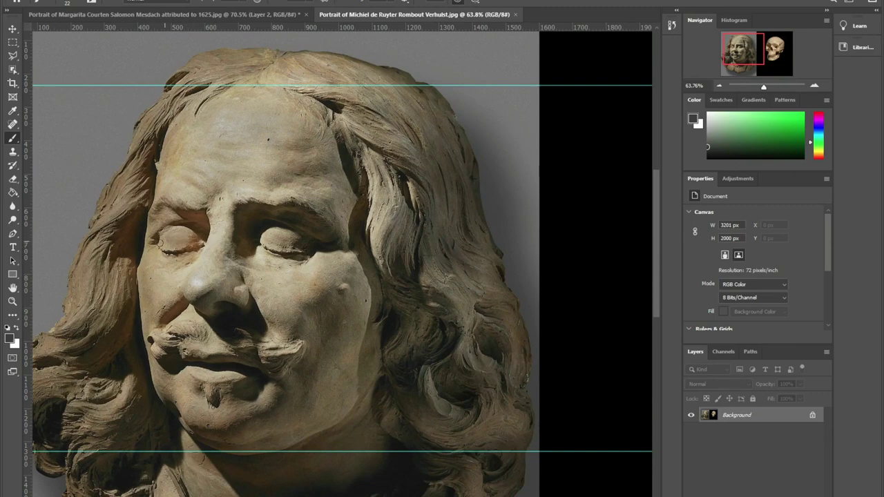
mouse_move(761, 86)
left_mouse_down()
mouse_move(751, 86)
mouse_move(767, 86)
left_mouse_up()
left_click_drag(746, 48, 739, 43)
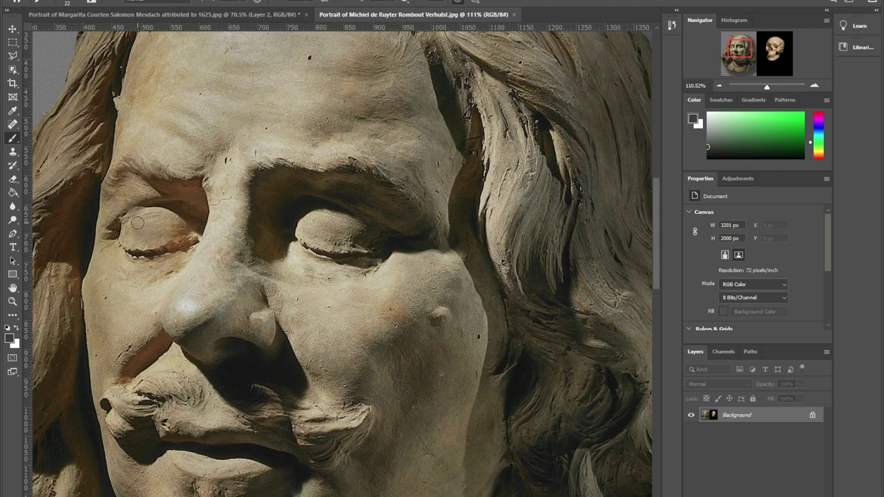
left_click_drag(140, 219, 141, 237)
left_click_drag(173, 222, 174, 235)
key("ctrl+z")
left_click_drag(166, 246, 122, 245)
mouse_move(149, 239)
left_mouse_down()
mouse_move(182, 246)
mouse_move(164, 237)
left_mouse_up()
- Return to the faded portrait and clear the trial strokes around both eyes from Layer 2
left_click(201, 15)
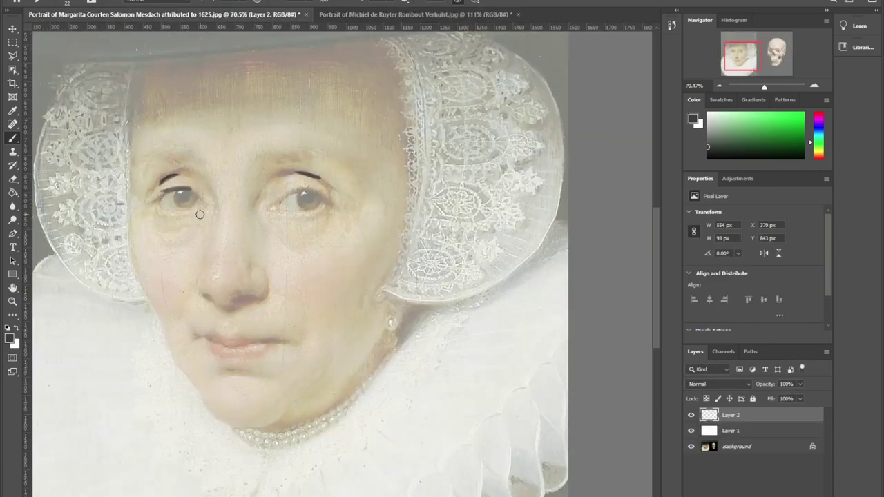
key("e")
mouse_move(190, 188)
left_mouse_down()
mouse_move(161, 187)
mouse_move(193, 211)
left_mouse_up()
key("b")
key("ctrl+z")
key("ctrl+shift+z")
key("ctrl+z")
left_click_drag(166, 179, 181, 171)
key("e")
left_click_drag(168, 158, 175, 168)
left_click_drag(318, 174, 280, 174)
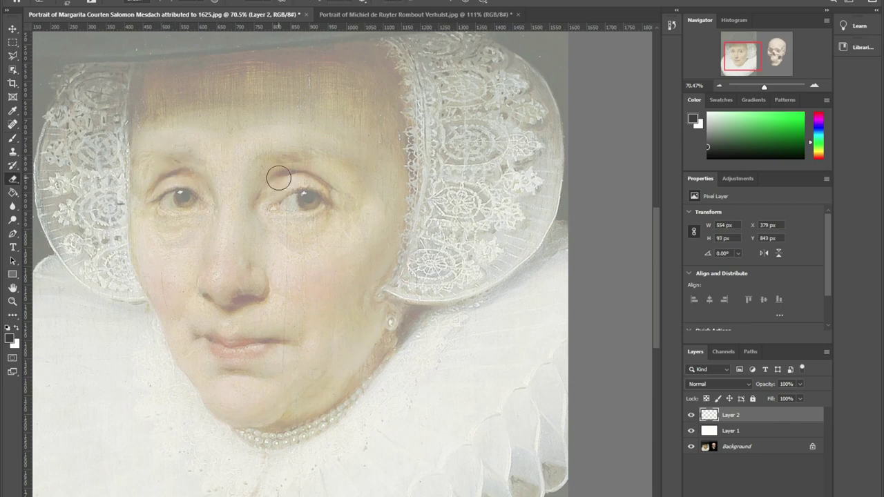
- Examine the portrait's eyes and mouth at full contrast by temporarily hiding the white Layer 1
key("b")
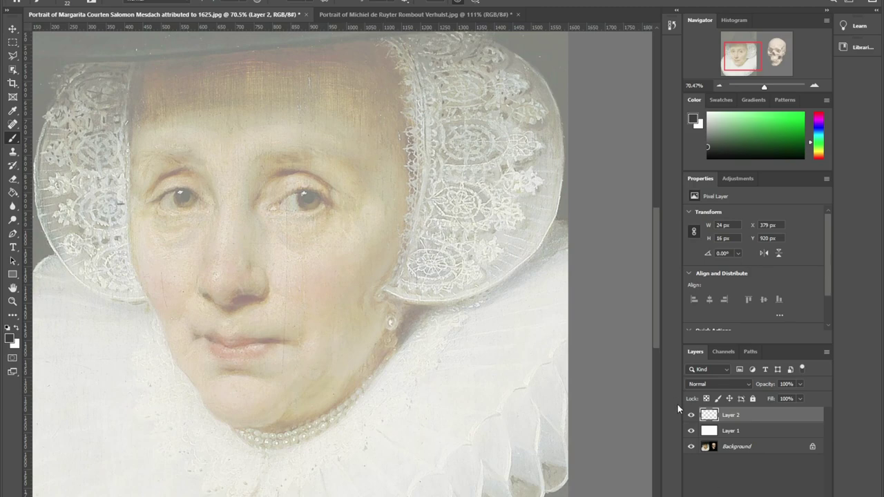
left_click(691, 431)
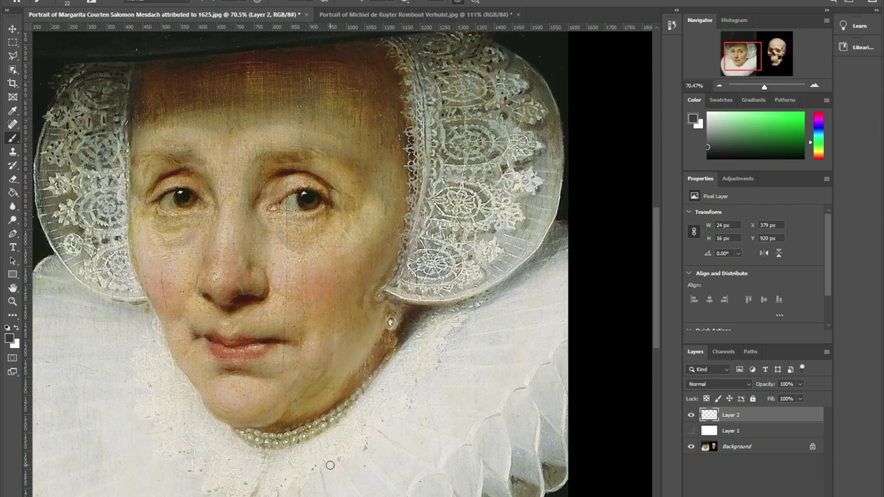
mouse_move(186, 174)
left_mouse_down()
mouse_move(163, 177)
mouse_move(181, 173)
left_mouse_up()
key("ctrl+z")
left_click_drag(200, 335, 208, 341)
left_click(691, 430)
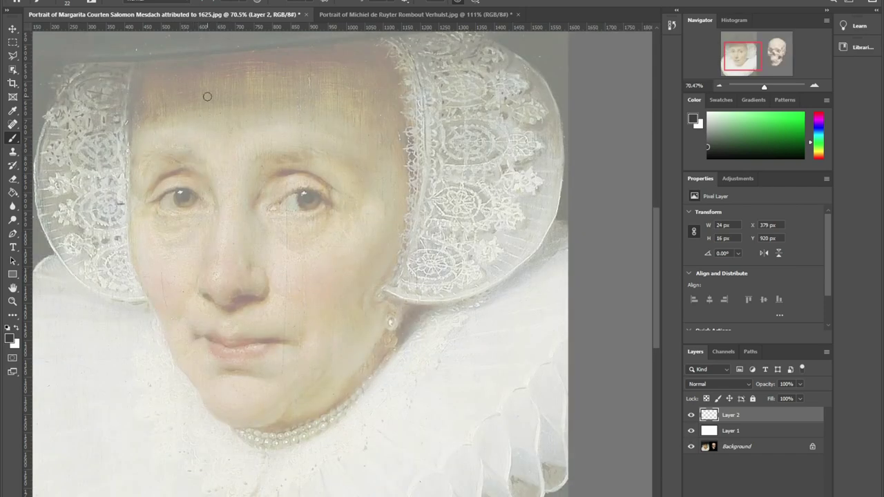
- Draw dark crease lines along the upper eyelid folds above both eyes
left_click_drag(177, 172, 154, 184)
left_click_drag(290, 172, 313, 172)
left_click_drag(324, 183, 311, 173)
left_click(290, 172)
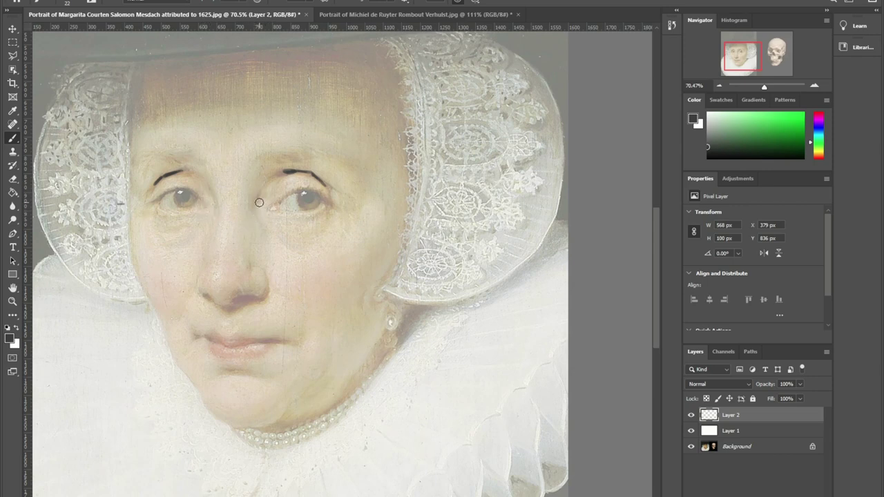
- Add short vertical marks beside the nose bridge and at the inner and outer corners of both eyes
mouse_move(259, 202)
left_mouse_down()
mouse_move(268, 210)
mouse_move(260, 212)
left_mouse_up()
left_click_drag(212, 202, 212, 212)
left_click_drag(217, 199, 217, 209)
mouse_move(245, 210)
left_mouse_down()
mouse_move(246, 185)
mouse_move(258, 212)
left_mouse_up()
left_click_drag(277, 205, 275, 210)
left_click(204, 208)
left_click_drag(333, 200, 347, 212)
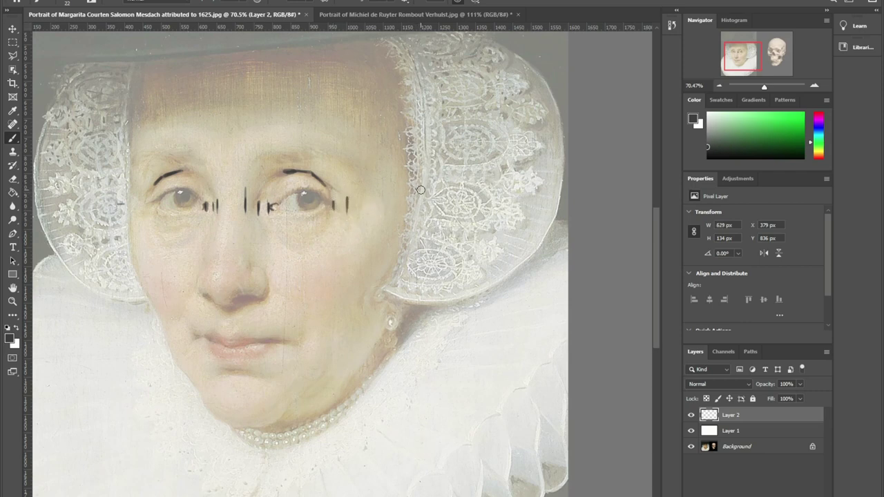
mouse_move(149, 199)
left_mouse_down()
mouse_move(149, 210)
mouse_move(142, 198)
left_mouse_up()
- Compare the skull's eye sockets with the face and reinforce the vertical marks at the outer corners of both eyes
left_click_drag(764, 87, 756, 56)
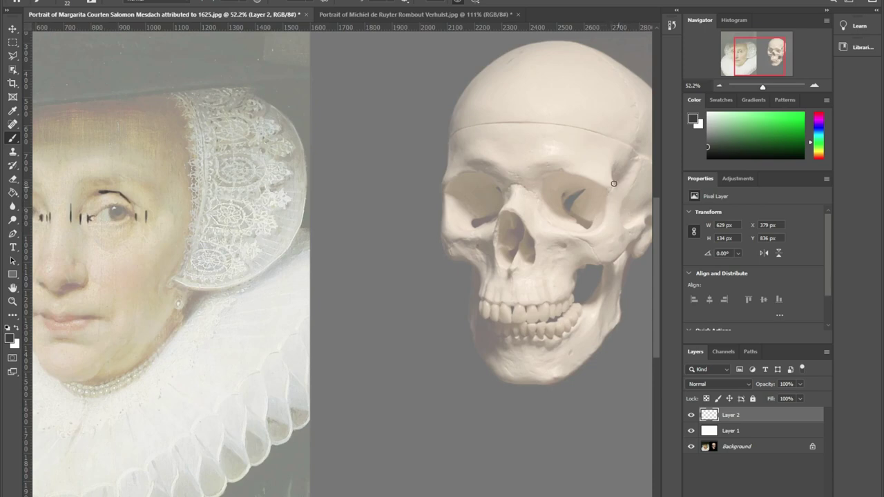
left_click_drag(738, 67, 726, 65)
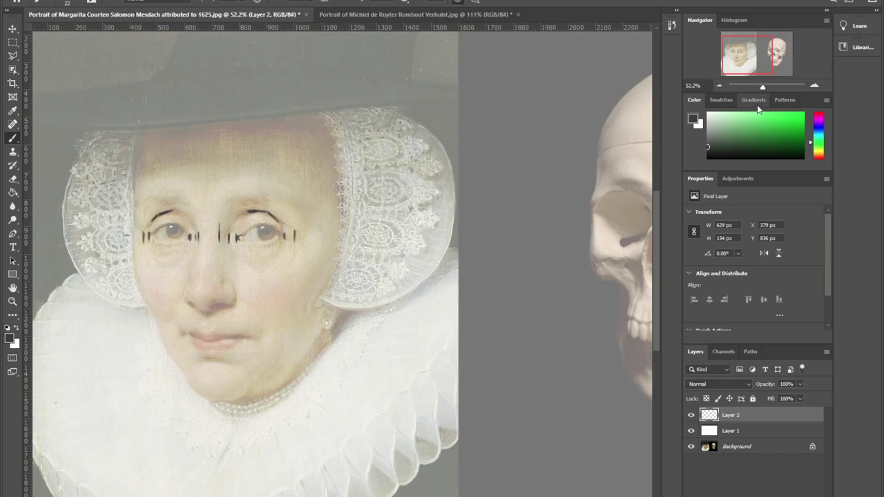
left_click_drag(763, 89, 750, 63)
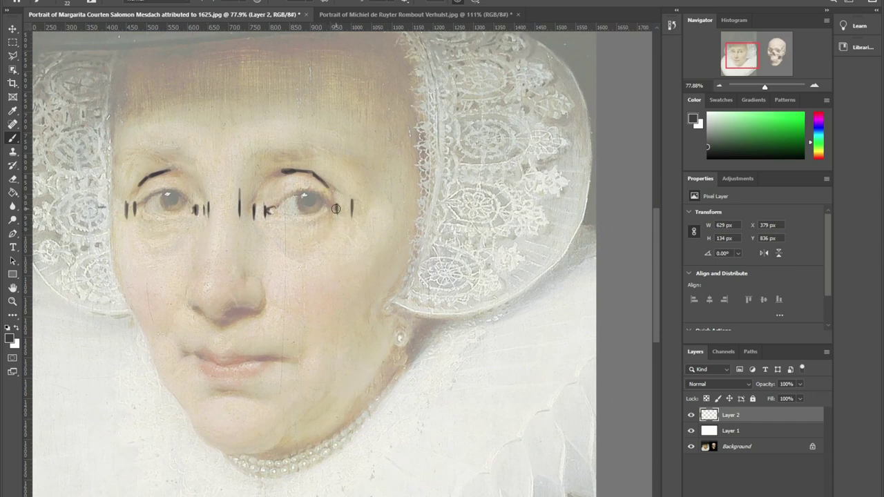
left_click_drag(335, 219, 337, 203)
left_click_drag(128, 194, 127, 219)
- Try curved strokes for the upper and lower socket edges around both eyes, and erase them again
mouse_move(135, 166)
left_mouse_down()
mouse_move(163, 157)
mouse_move(133, 173)
left_mouse_up()
left_click_drag(314, 160, 339, 171)
left_click_drag(136, 244, 163, 253)
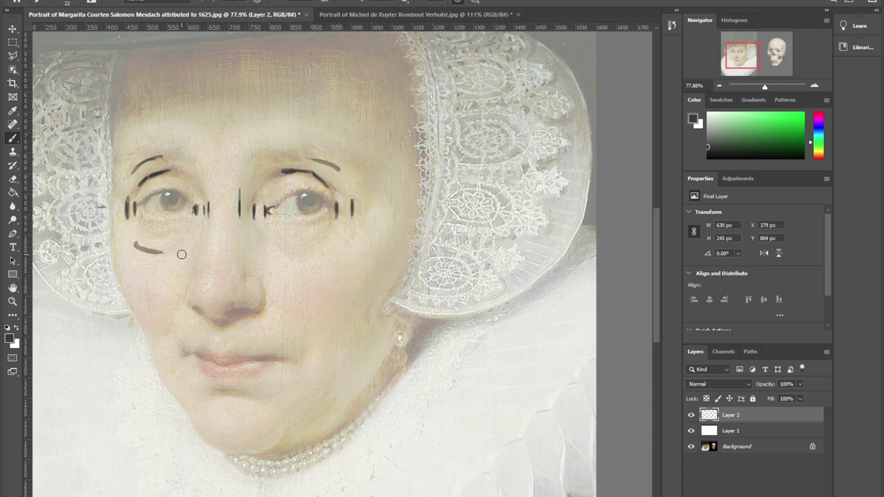
left_click_drag(288, 255, 323, 250)
key("e")
left_click_drag(136, 250, 285, 258)
left_click_drag(108, 161, 152, 154)
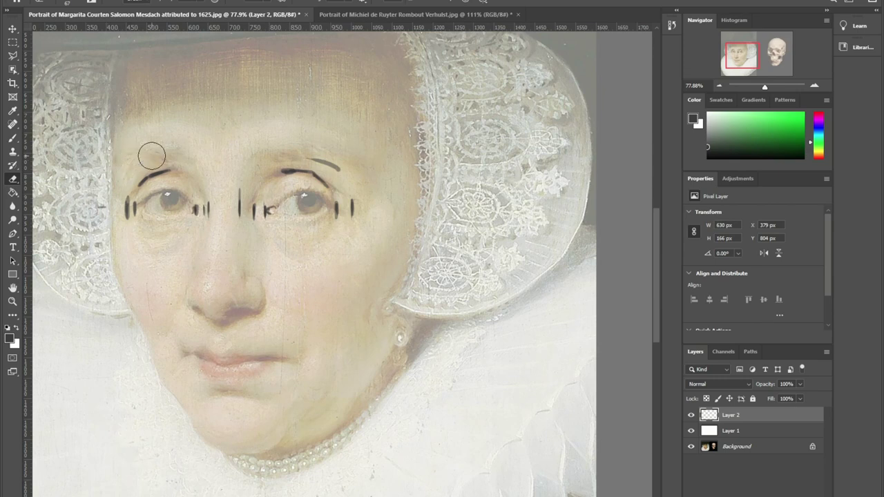
mouse_move(321, 164)
left_mouse_down()
mouse_move(308, 154)
mouse_move(383, 159)
left_mouse_up()
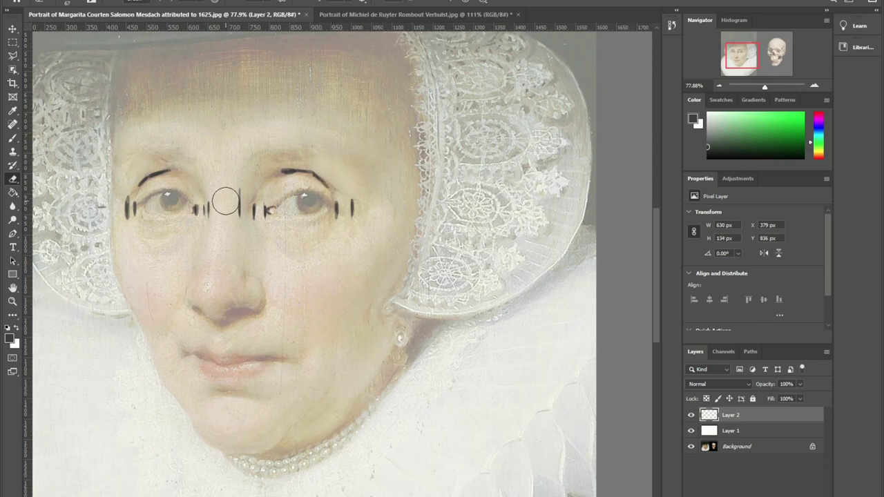
- Draw the upper eyelid edge of the left-hand eye
key("b")
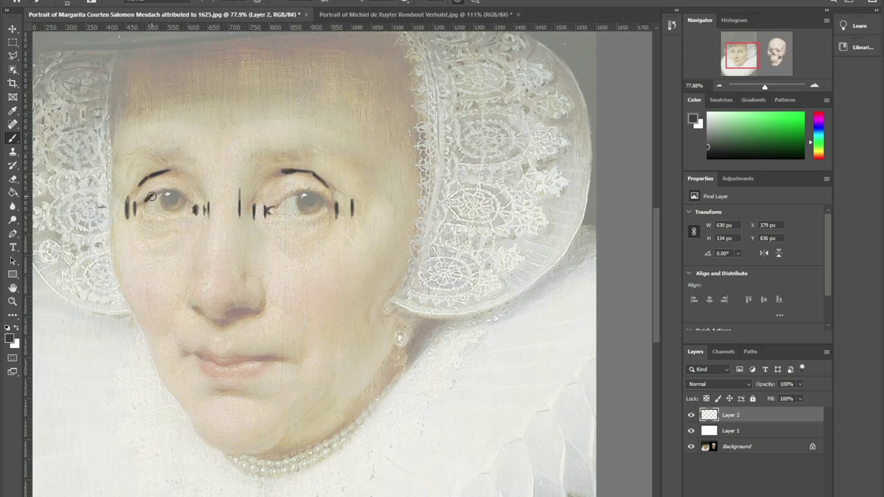
left_click_drag(153, 193, 167, 194)
- Try a curved stroke across the cheek below the right-hand eye, toggling it off and on for comparison
left_click_drag(349, 272, 298, 279)
key("ctrl+z")
key("ctrl+shift+z")
key("ctrl+z")
key("ctrl+shift+z")
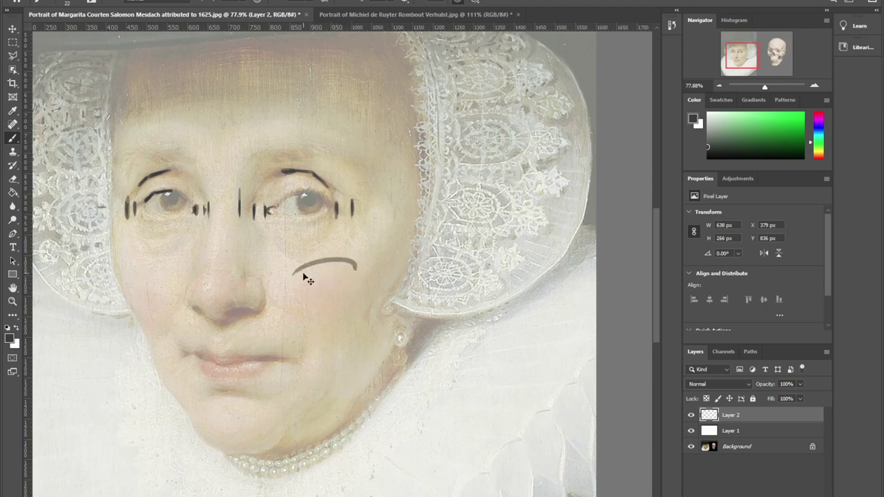
key("ctrl+z")
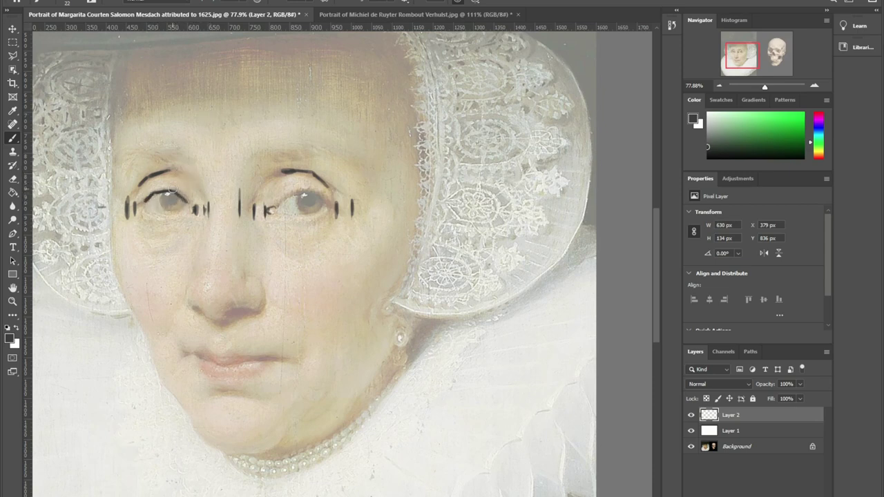
- Outline the iris of the left-hand eye, and the upper lid and iris of the right-hand eye
left_click_drag(171, 188, 186, 202)
key("ctrl+z")
left_click_drag(294, 195, 324, 202)
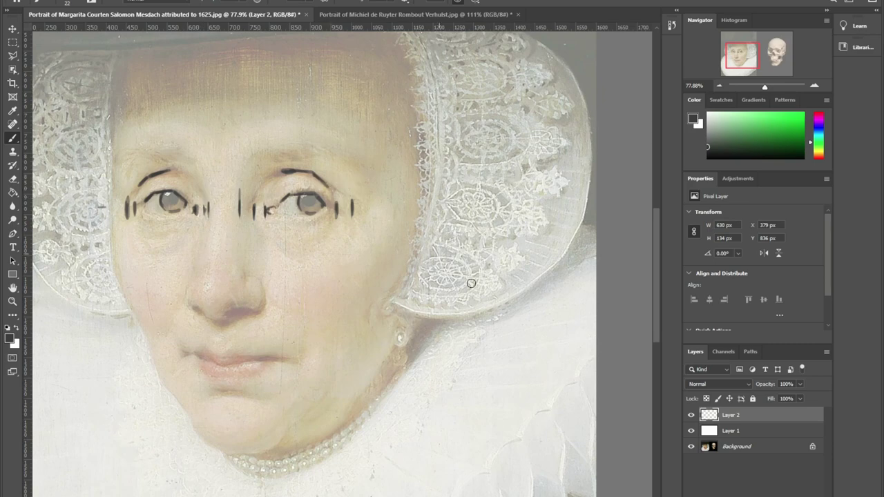
- Compare the eye sketch with the unfaded portrait by temporarily hiding Layer 2 and Layer 1
left_click(690, 415)
left_click(690, 431)
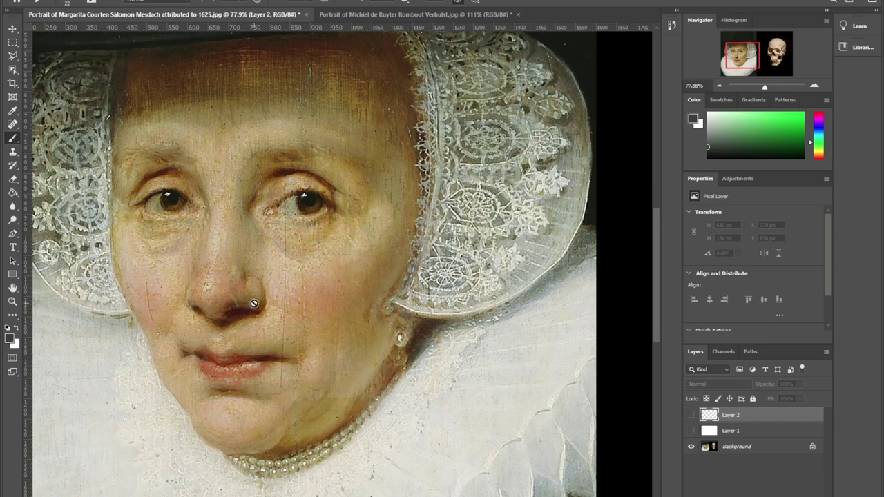
left_click(691, 415)
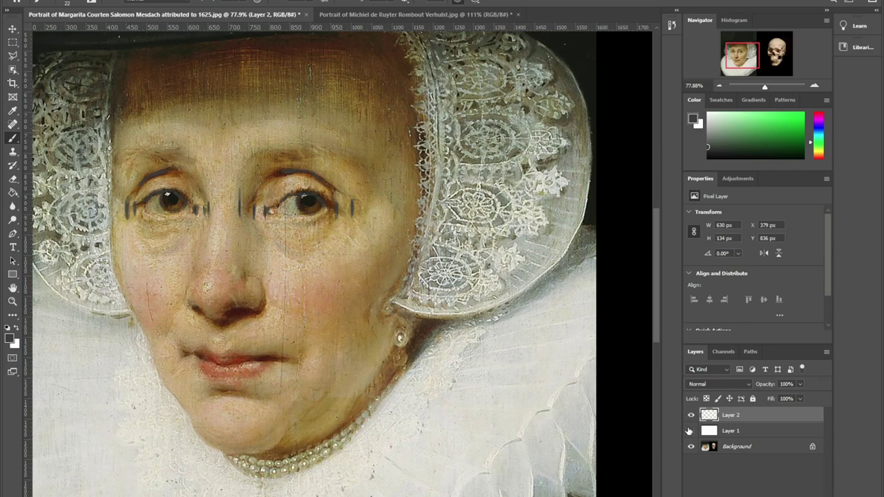
left_click(691, 431)
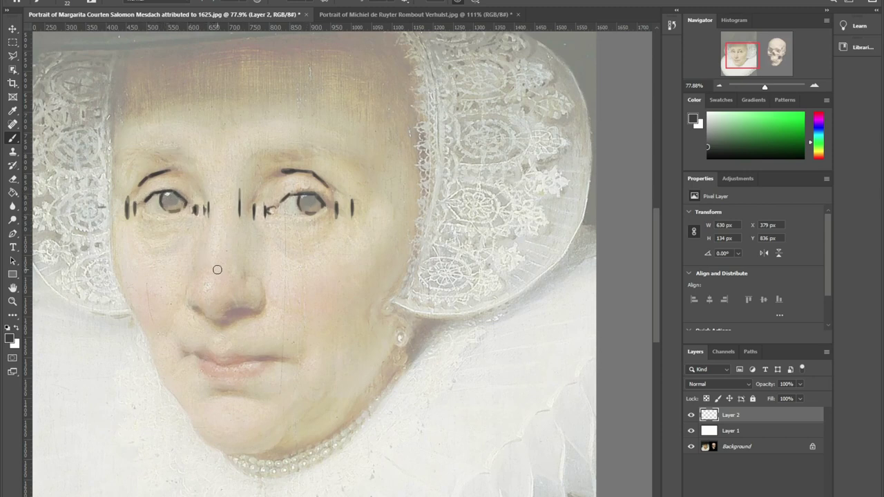
- Fill in both irises with a darker tone
left_click(170, 195)
left_click_drag(299, 204, 314, 201)
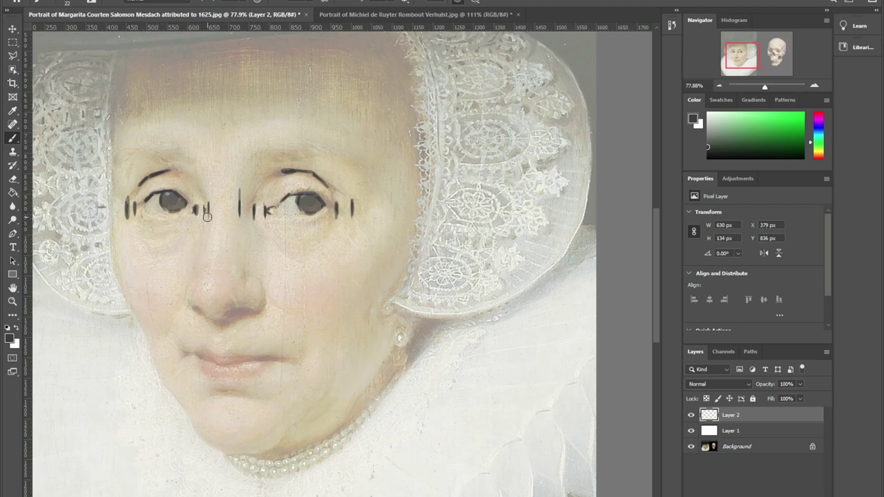
key("e")
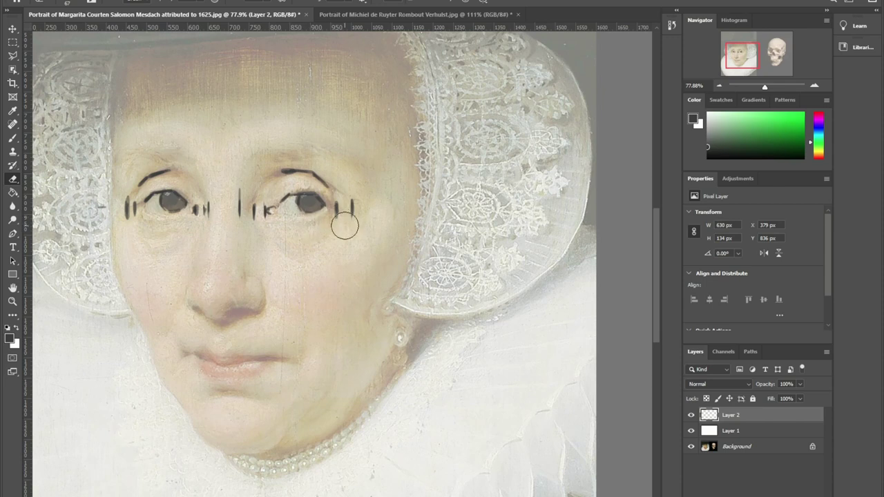
key("b")
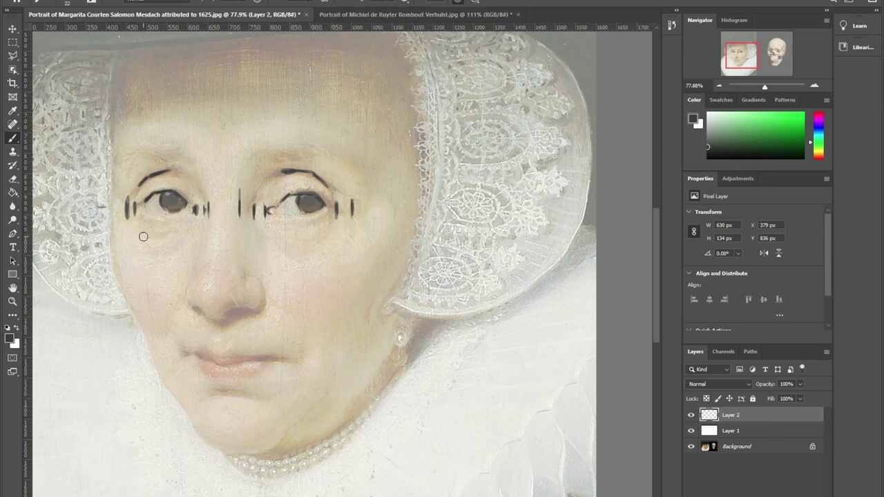
- Examine the area beneath the eyes in the original painting with both overlay layers temporarily hidden
left_click(692, 417)
left_click(691, 431)
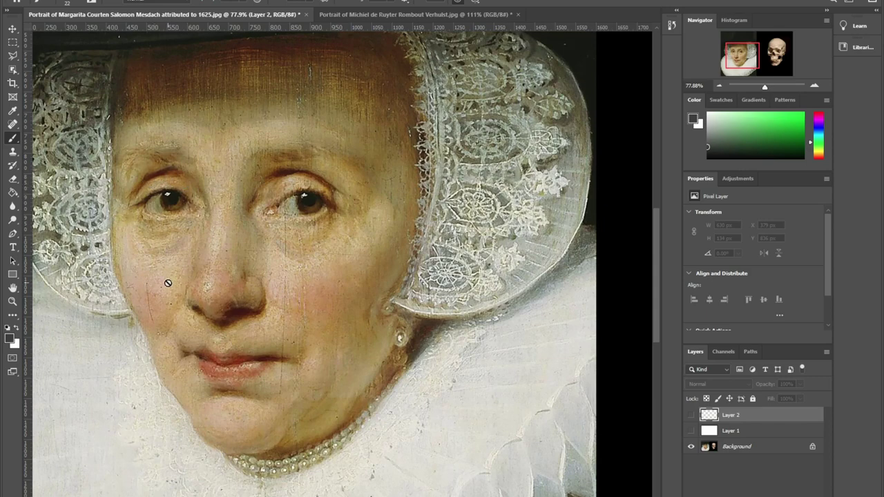
left_click(691, 415)
left_click(691, 430)
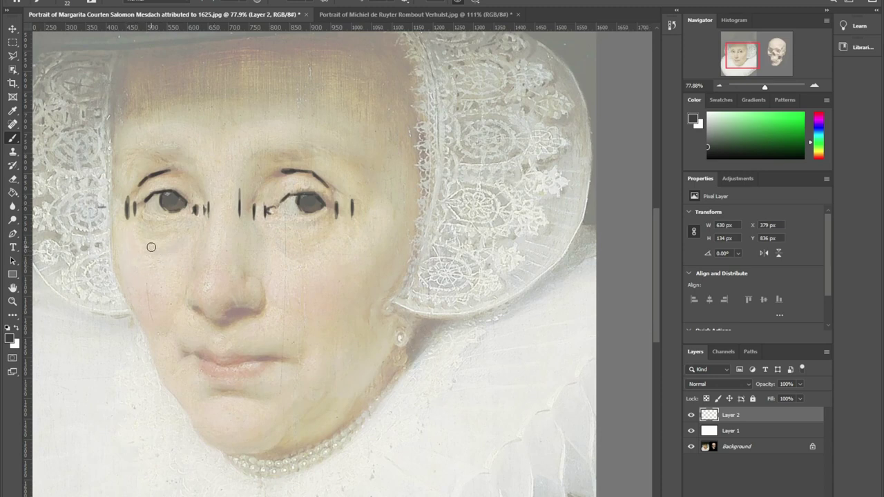
- Draw a curved stroke beneath the eye bag of each eye, trying and undoing a closer one under the right-hand eye
left_click_drag(151, 250, 169, 251)
key("ctrl+z")
left_click_drag(145, 249, 168, 251)
left_click_drag(283, 251, 311, 253)
left_click_drag(288, 223, 315, 221)
key("ctrl+z")
- Close the sculpted bust document and hide the guides over the Portrait of an Officer image
left_click(336, 17)
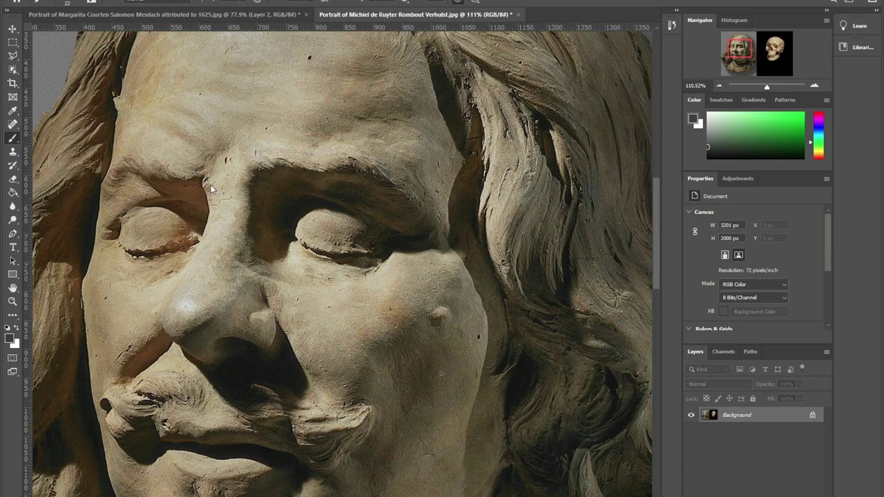
key("ctrl+w")
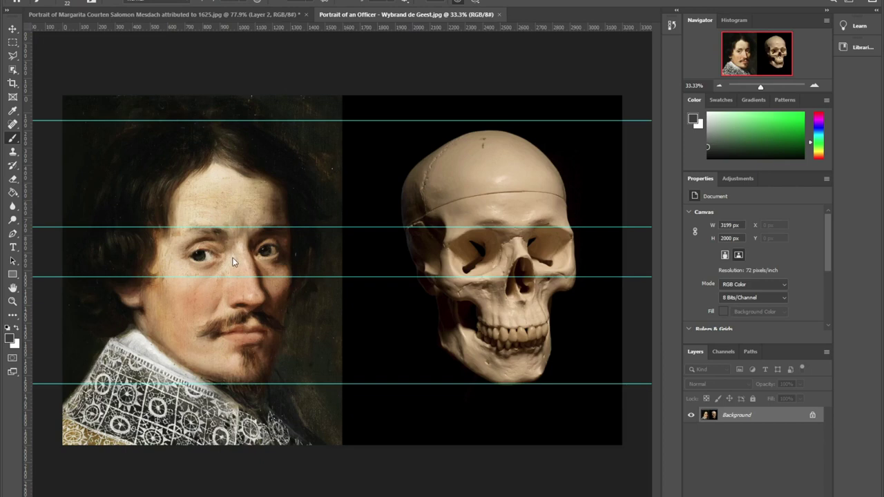
key("ctrl+;")
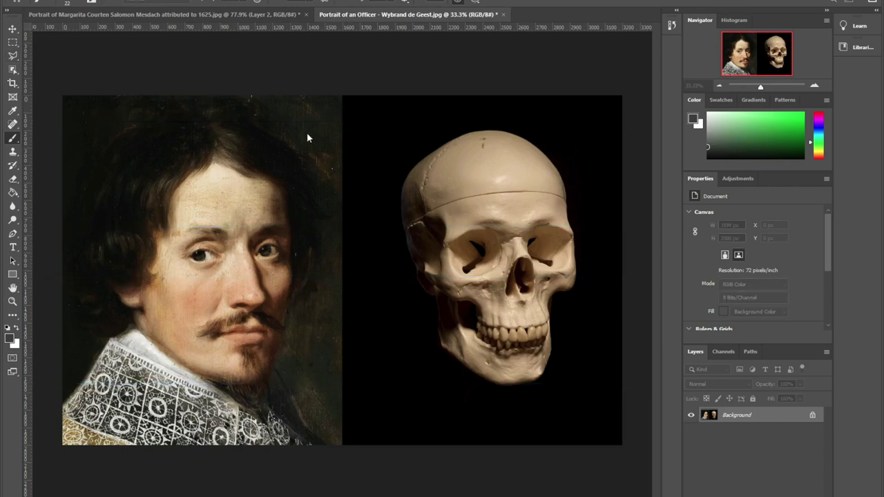
- Add a new layer over the officer and skull image, fill it with white and set its opacity to 50%
key("ctrl+shift+alt+n")
key("x")
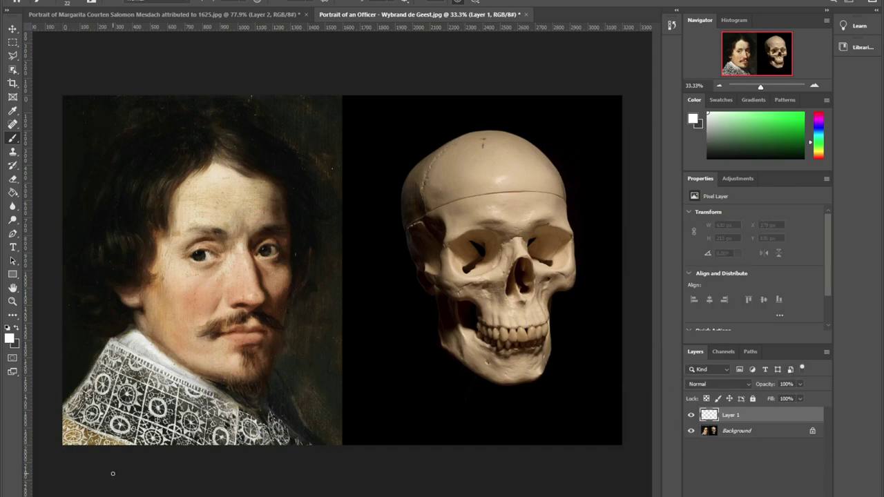
key("g")
left_click(345, 415)
left_click(787, 384)
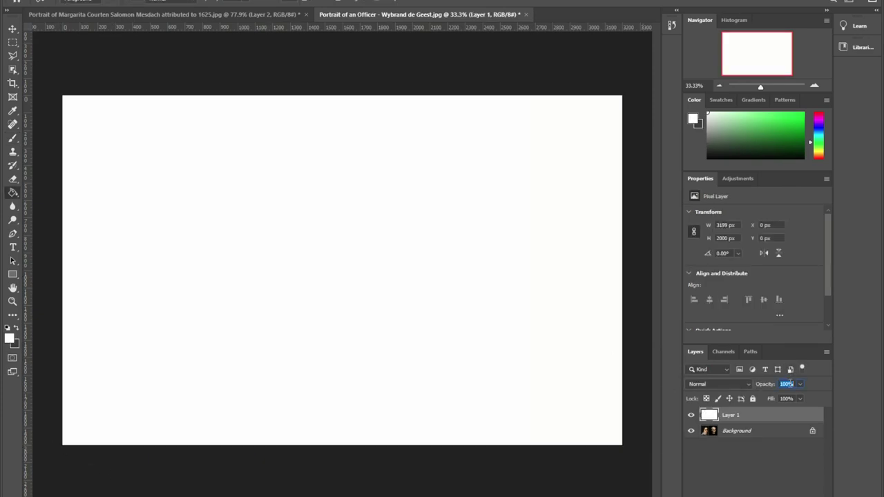
type("50")
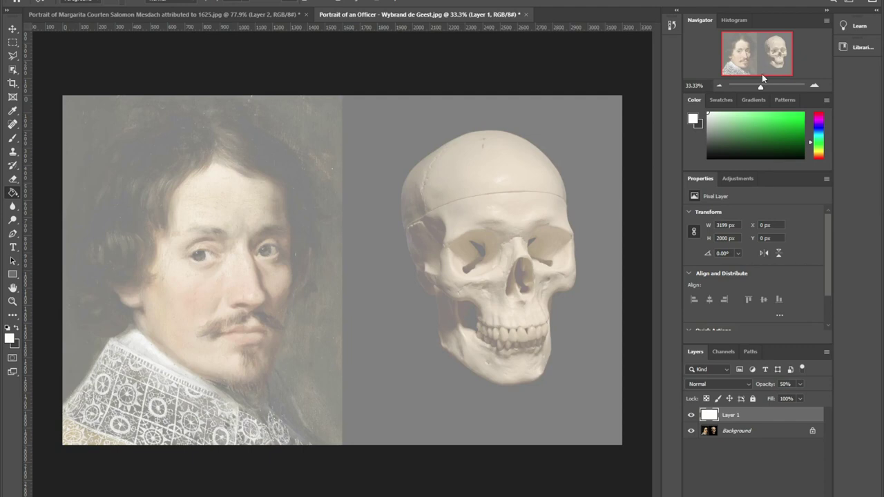
- Add an empty sketch layer above the white one and check the officer's eyes with the white overlay briefly hidden
left_click_drag(762, 88, 770, 91)
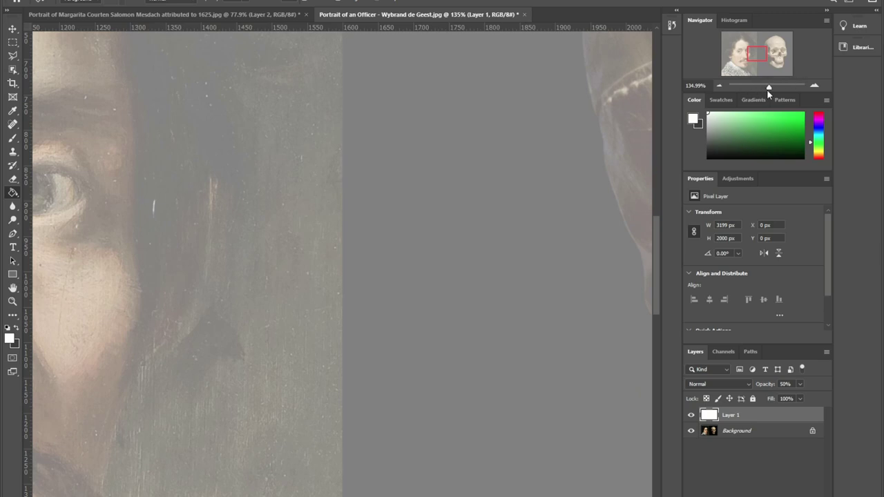
left_click_drag(768, 89, 766, 90)
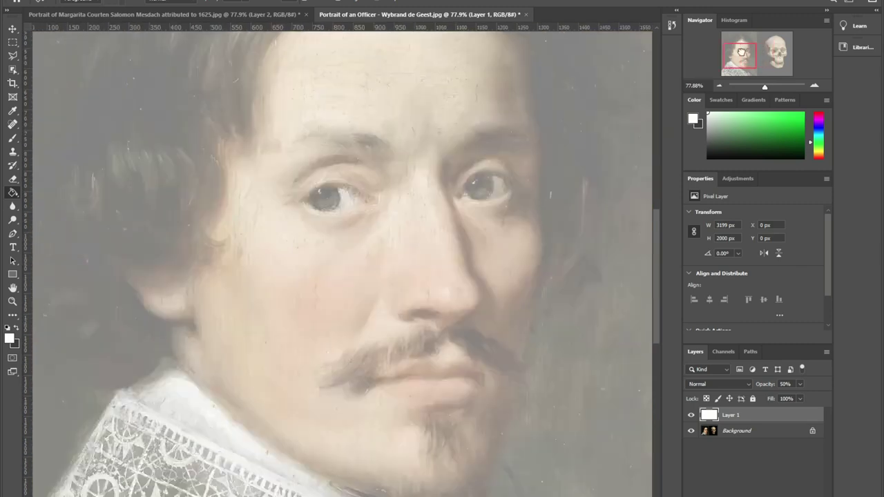
mouse_move(742, 53)
left_mouse_down()
mouse_move(760, 50)
mouse_move(736, 44)
left_mouse_up()
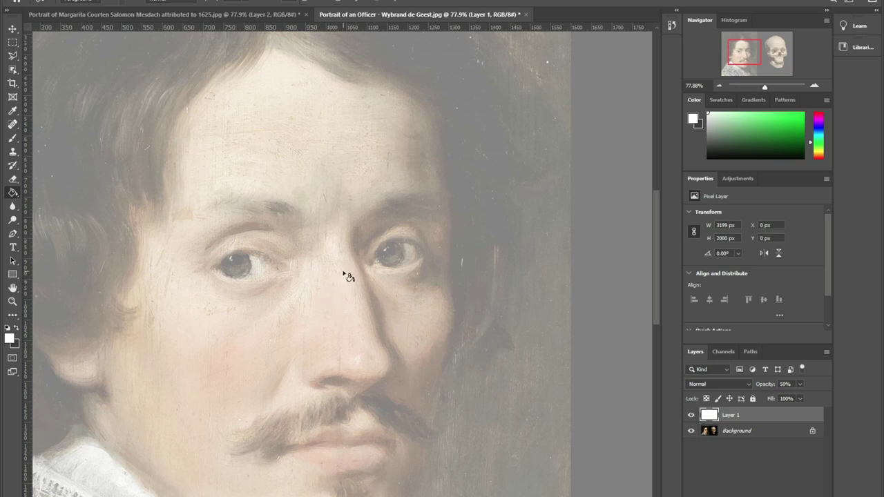
key("b")
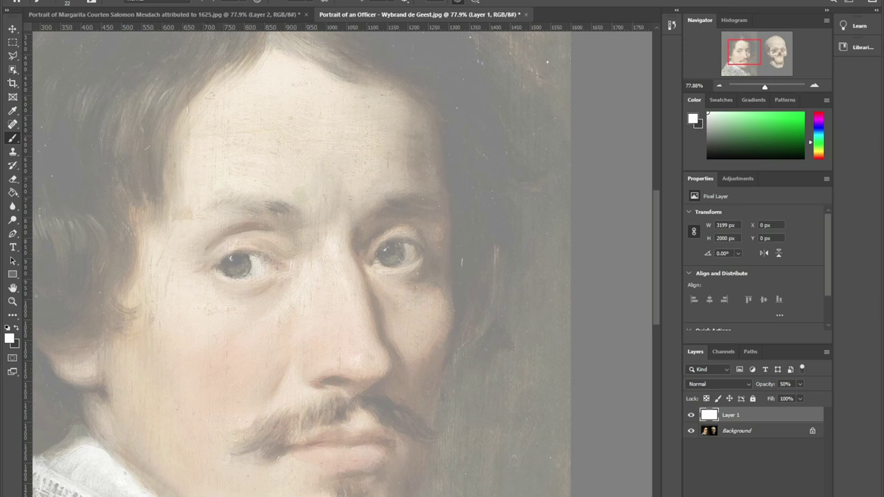
left_click_drag(273, 28, 273, 27)
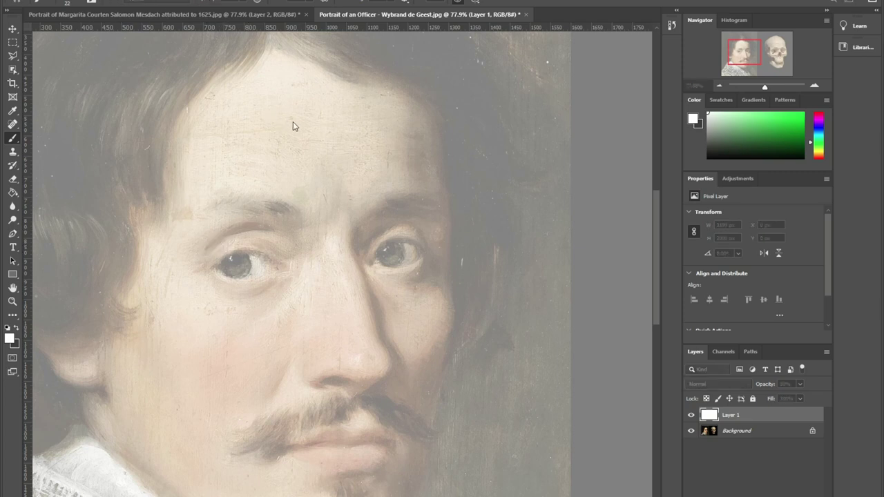
key("ctrl+shift+alt+n")
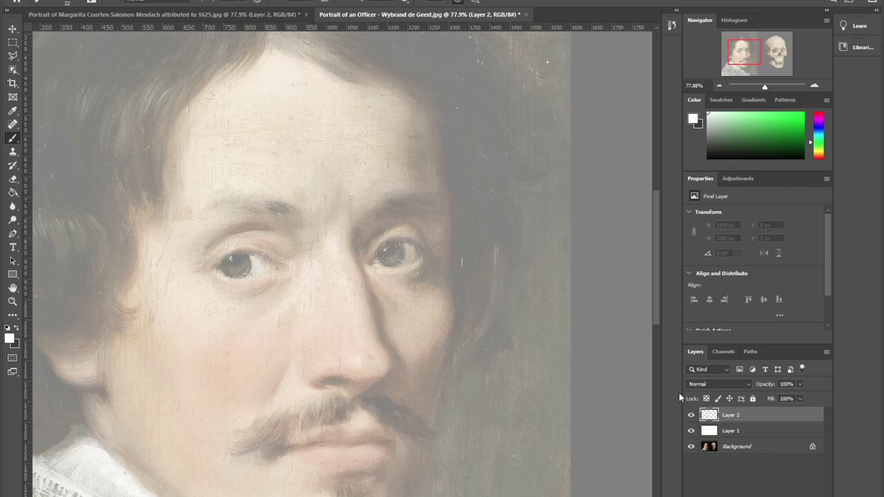
left_click(692, 431)
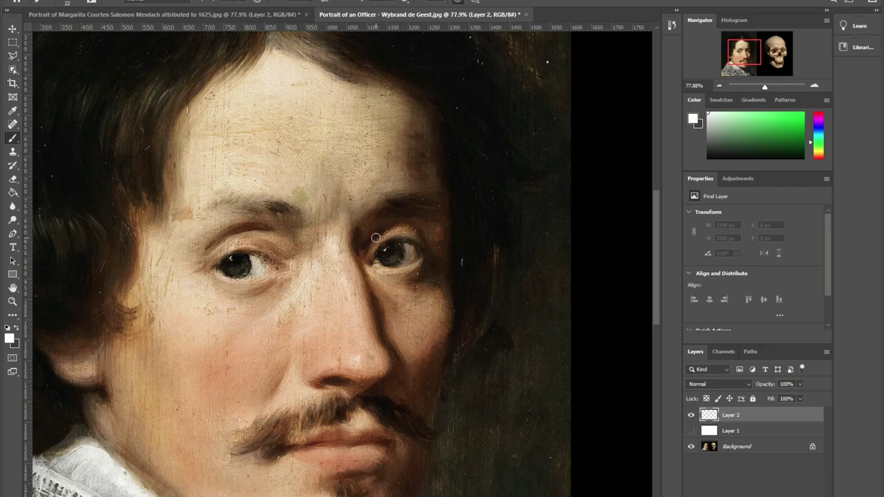
left_click(691, 431)
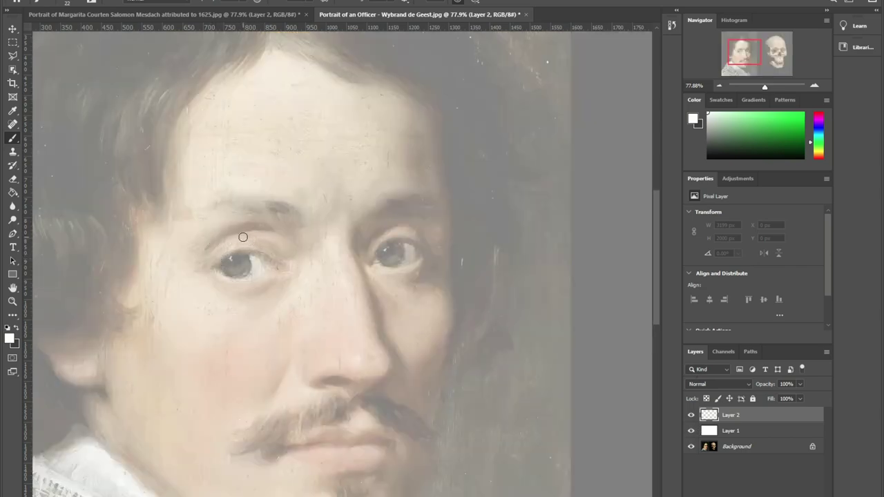
- Draw a dark curved stroke for the upper lid crease above each of the officer's eyes, undoing a first white stroke
left_click_drag(230, 232, 249, 229)
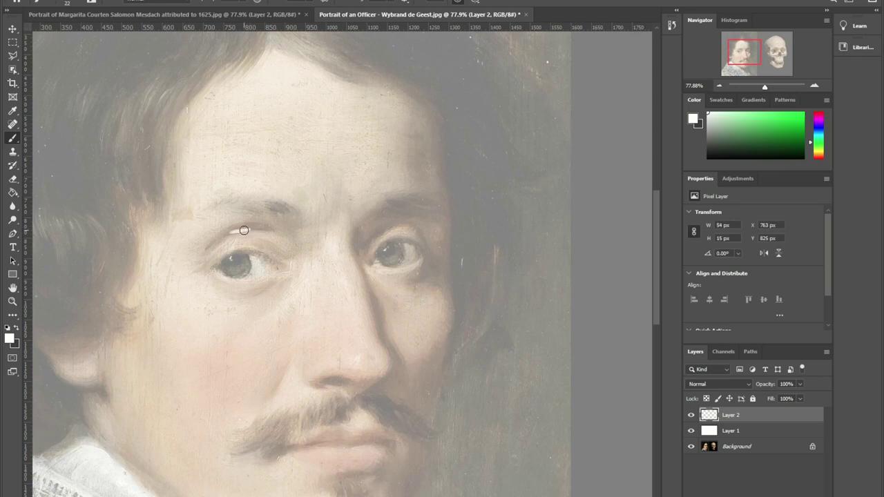
key("ctrl+z")
key("x")
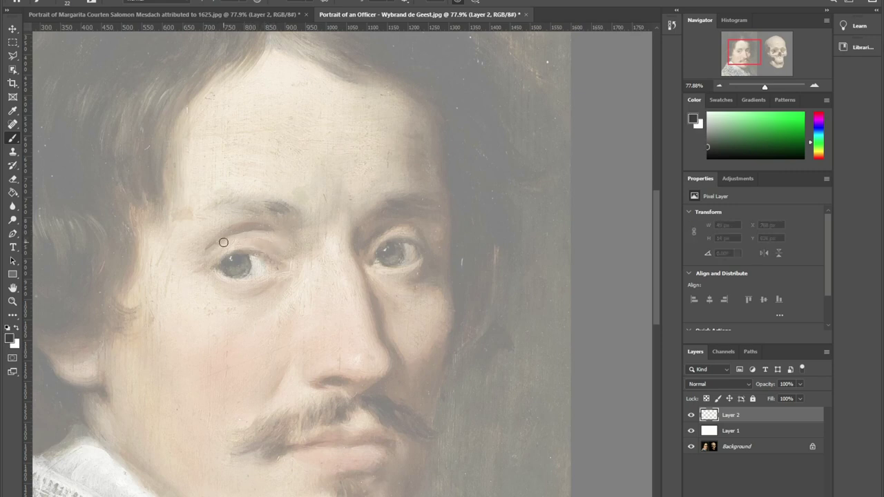
mouse_move(229, 232)
left_mouse_down()
mouse_move(252, 230)
mouse_move(215, 243)
mouse_move(224, 236)
left_mouse_up()
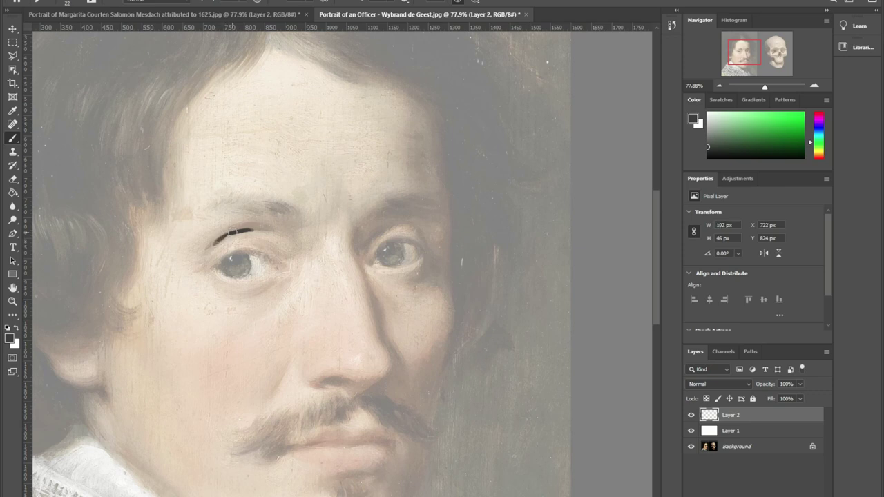
mouse_move(391, 227)
left_mouse_down()
mouse_move(416, 228)
mouse_move(382, 232)
left_mouse_up()
key("ctrl+z")
- Mark each eye's inner corner with two short vertical strokes, erasing and redrawing the one nearest the left-hand eye
left_click(280, 265)
mouse_move(279, 270)
left_mouse_down()
mouse_move(280, 262)
mouse_move(296, 274)
left_mouse_up()
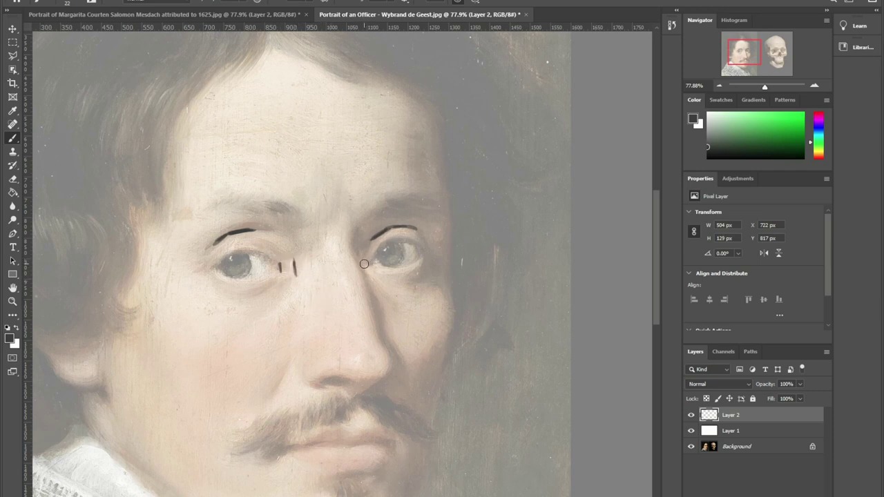
left_click_drag(364, 261, 368, 271)
key("e")
left_click_drag(280, 267, 272, 257)
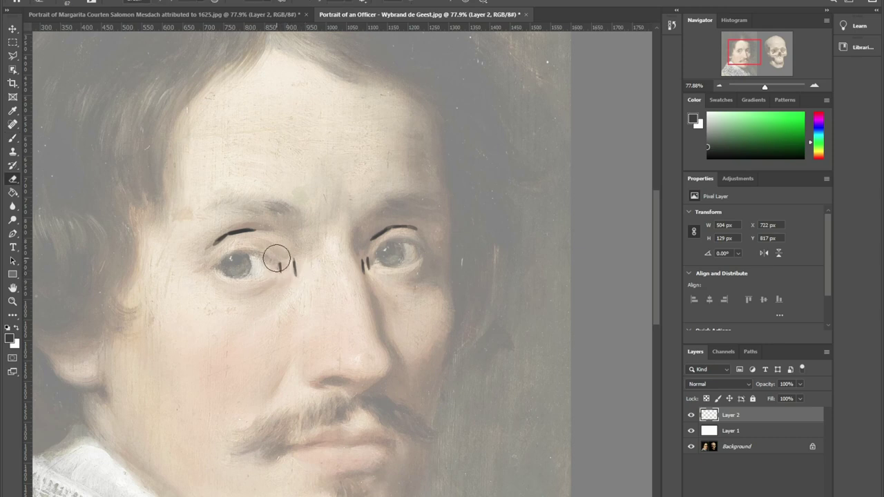
key("v")
key("b")
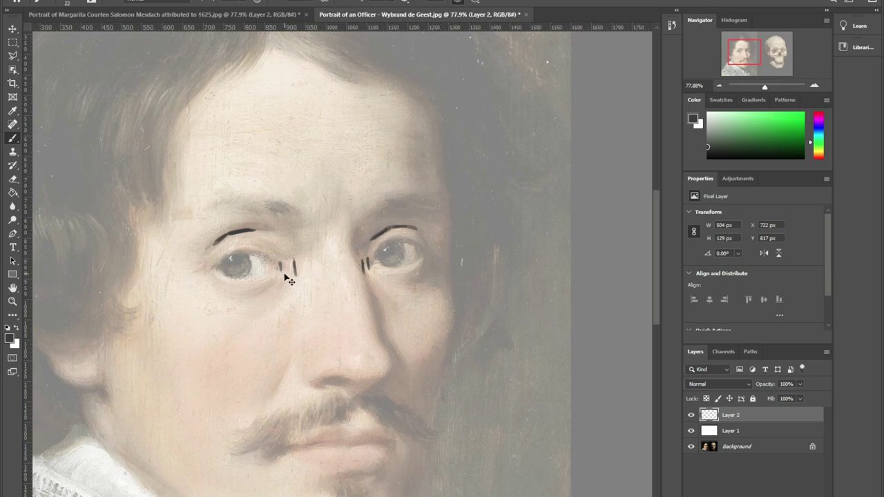
left_click_drag(283, 261, 284, 272)
mouse_move(295, 270)
left_mouse_down()
mouse_move(363, 248)
mouse_move(329, 247)
mouse_move(373, 250)
mouse_move(350, 249)
left_mouse_up()
left_click_drag(284, 266, 294, 266)
mouse_move(319, 252)
left_mouse_down()
mouse_move(346, 245)
mouse_move(372, 261)
left_mouse_up()
key("ctrl+z")
key("ctrl+z")
- Mark the outer corner of each eye with two short vertical strokes, undoing a surplus one beside the left-hand eye
left_click_drag(206, 260, 204, 277)
left_click_drag(192, 274, 191, 260)
mouse_move(431, 265)
left_mouse_down()
mouse_move(430, 254)
mouse_move(439, 268)
left_mouse_up()
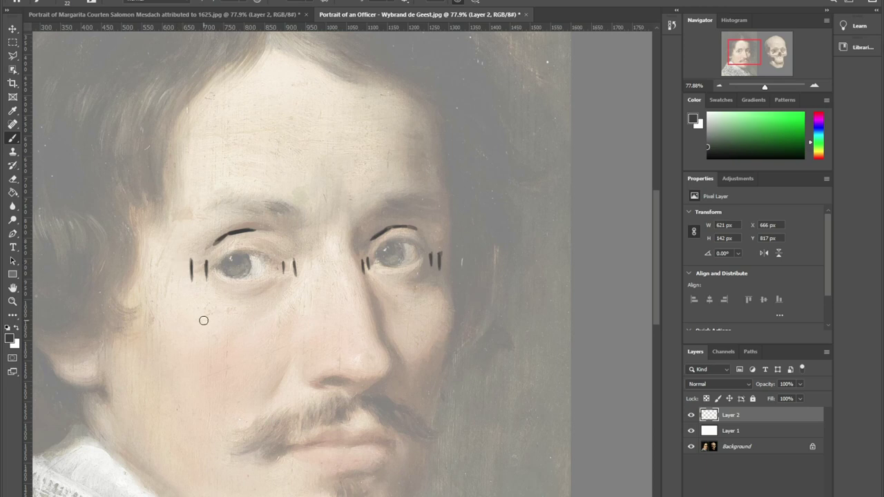
left_click_drag(190, 254, 189, 277)
key("ctrl+z")
- Draw the upper eyelid edge of both eyes as an arc from the outer to the inner corner
left_click_drag(230, 255, 214, 266)
left_click_drag(233, 252, 251, 253)
left_click_drag(256, 251, 281, 261)
left_click_drag(265, 258, 283, 265)
mouse_move(388, 243)
left_mouse_down()
mouse_move(375, 258)
mouse_move(382, 247)
mouse_move(414, 243)
mouse_move(394, 246)
mouse_move(423, 253)
left_mouse_up()
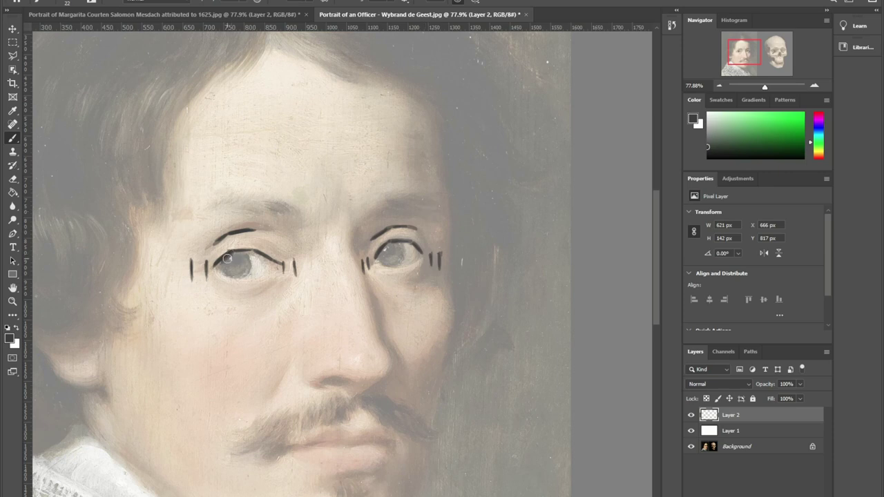
- Outline the iris of both eyes below the upper lid and fill each one with the dark tone
mouse_move(232, 255)
left_mouse_down()
mouse_move(290, 234)
mouse_move(265, 257)
left_mouse_up()
mouse_move(219, 263)
left_mouse_down()
mouse_move(256, 275)
mouse_move(234, 271)
left_mouse_up()
key("e")
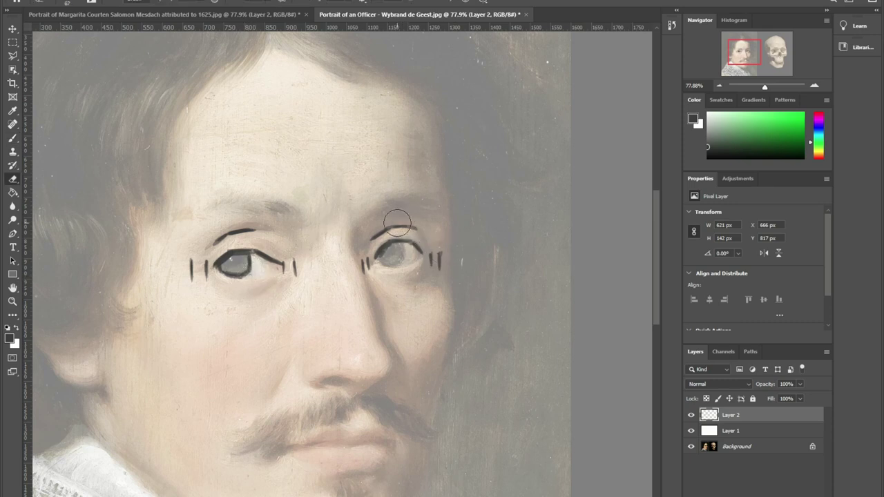
key("b")
left_click_drag(402, 244, 404, 258)
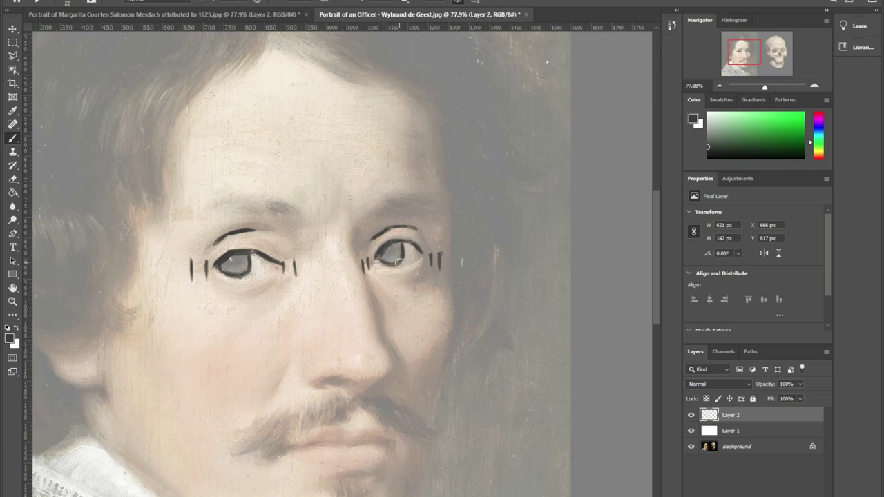
mouse_move(242, 264)
left_mouse_down()
mouse_move(229, 260)
mouse_move(239, 261)
left_mouse_up()
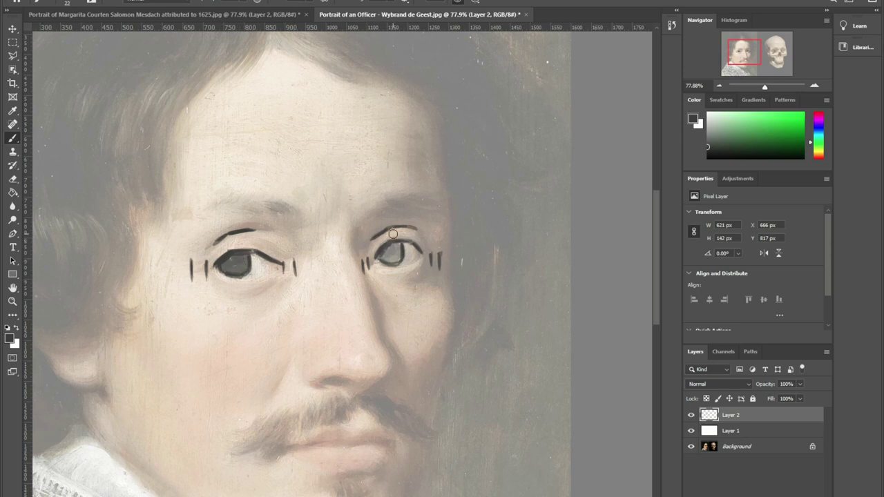
left_click_drag(390, 240, 395, 245)
- Draw short strokes for the eye bag and lower socket edges beneath each eye, comparing them with the unfaded painting
left_click_drag(262, 292, 245, 297)
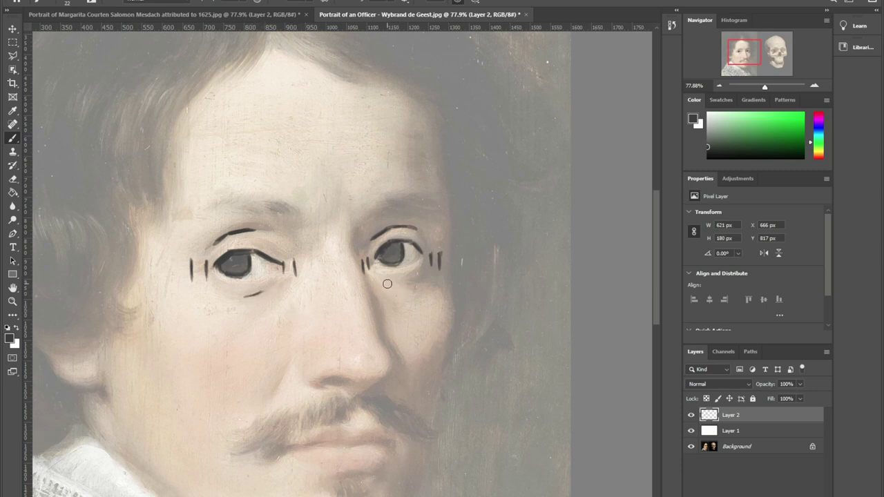
left_click_drag(407, 286, 393, 284)
left_click_drag(227, 307, 200, 298)
left_click_drag(291, 288, 271, 307)
left_click_drag(373, 283, 385, 292)
left_click_drag(436, 288, 415, 300)
left_click(692, 431)
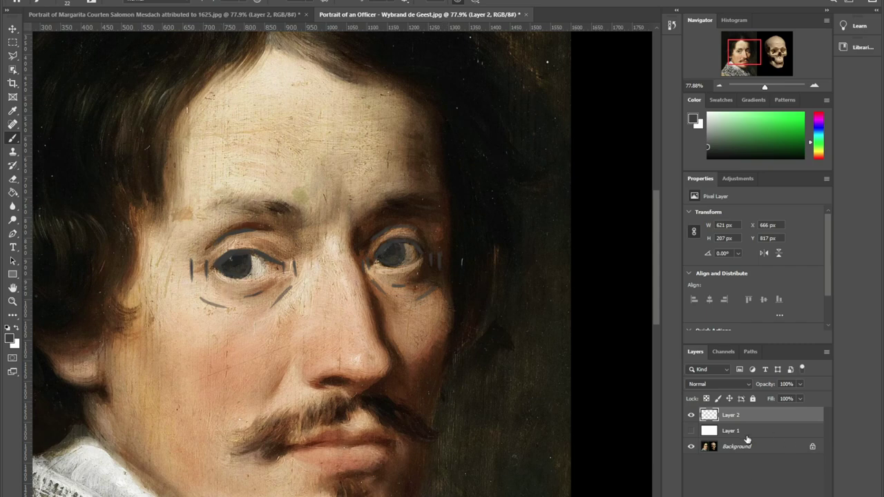
left_click(692, 431)
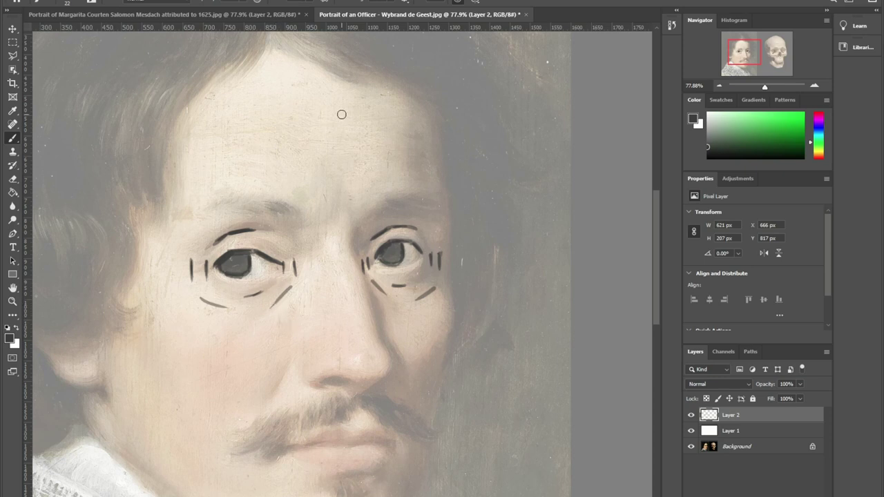
- Try to frame the left-hand eye with straight lines along its sides, top and bottom, and undo them
mouse_move(285, 224)
left_mouse_down()
mouse_move(182, 235)
mouse_move(203, 324)
mouse_move(304, 302)
left_mouse_up()
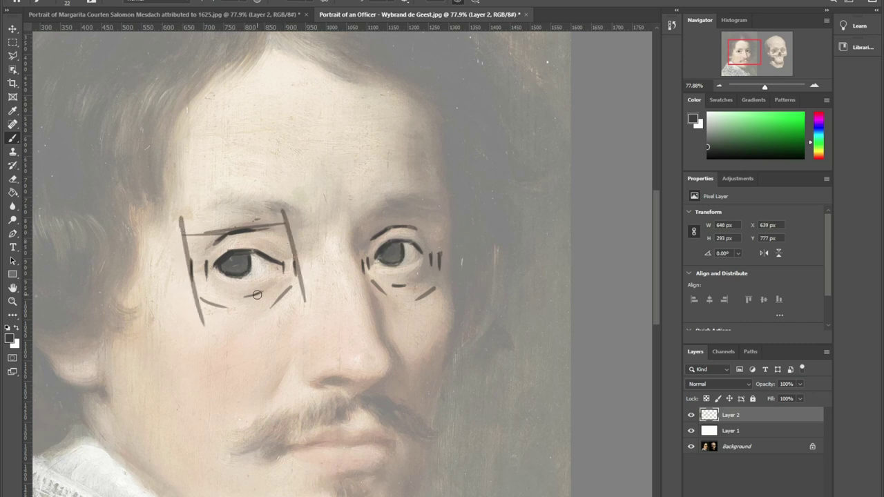
left_click_drag(186, 316, 314, 303)
key("ctrl+z")
key("ctrl+z")
key("ctrl+z")
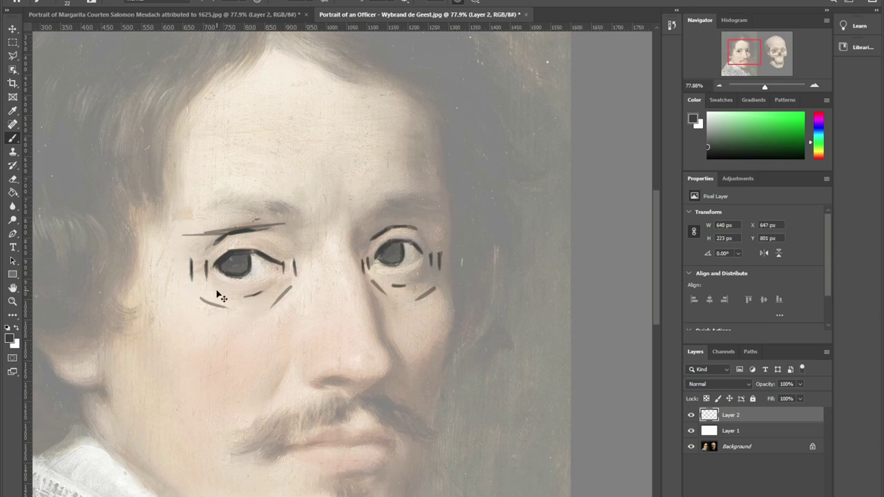
key("ctrl+z")
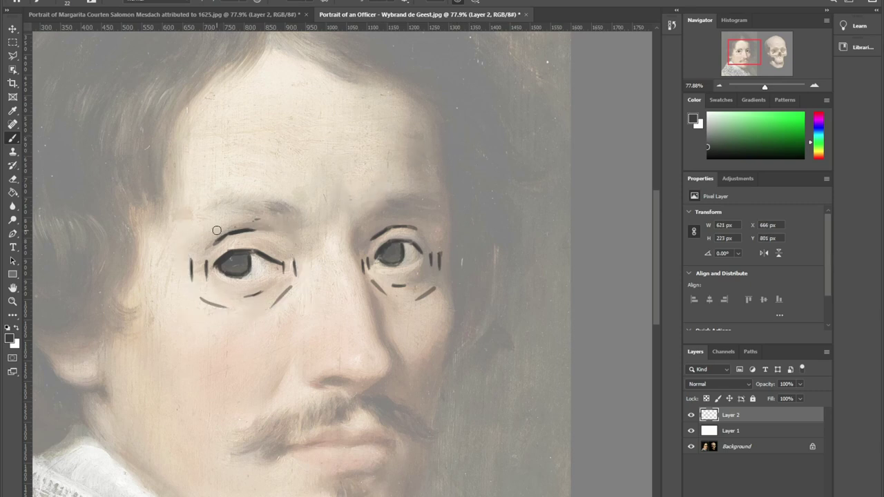
- Try framing the left-hand eye with four straight lines and marking the top of the head and the chin, and undo every stroke
left_click_drag(186, 232, 197, 321)
left_click_drag(292, 229, 308, 308)
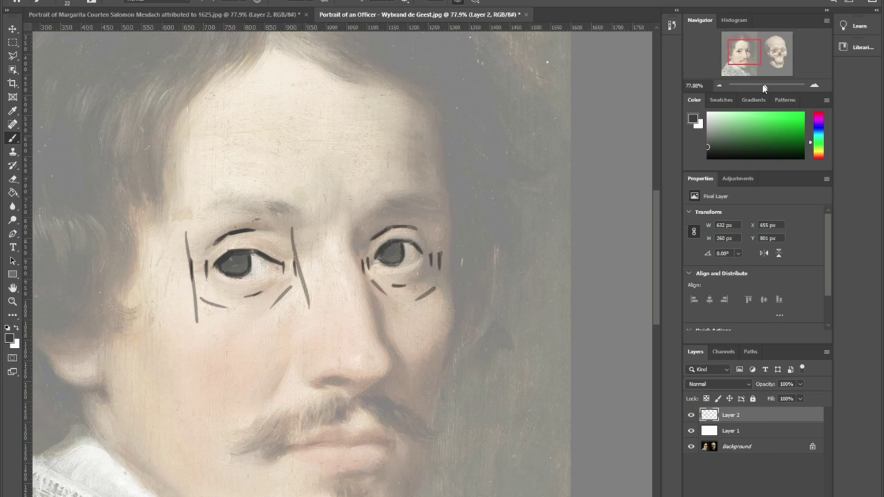
left_click_drag(765, 86, 760, 86)
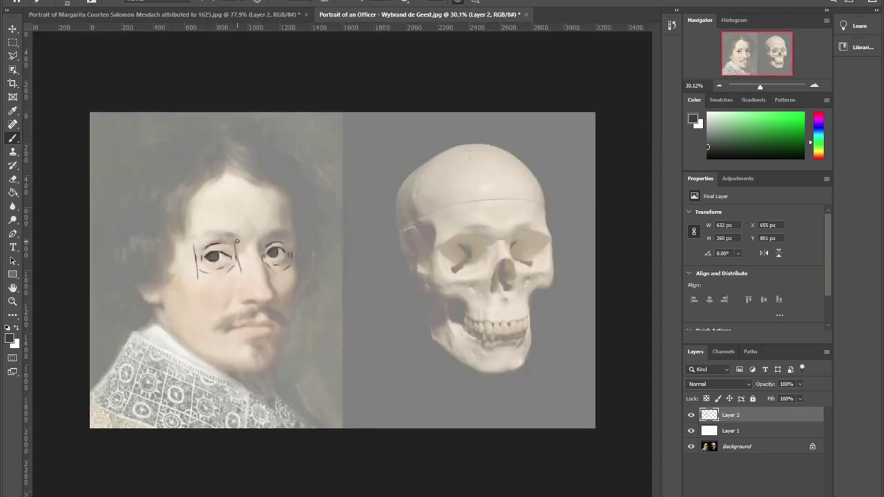
left_click_drag(194, 244, 236, 241)
left_click_drag(190, 278, 240, 273)
left_click_drag(163, 156, 229, 150)
left_click_drag(237, 372, 269, 367)
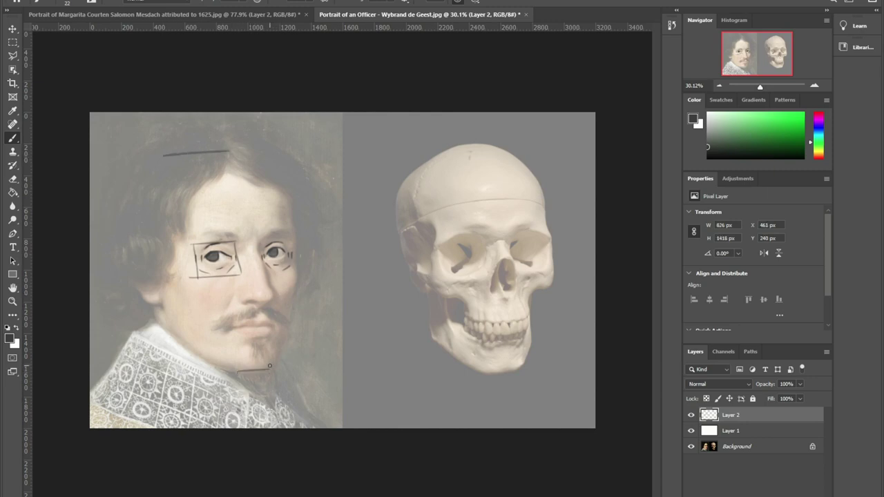
key("ctrl+z")
key("ctrl+z")
key("ctrl+z")
key("ctrl+z")
key("ctrl+z")
key("ctrl+z")
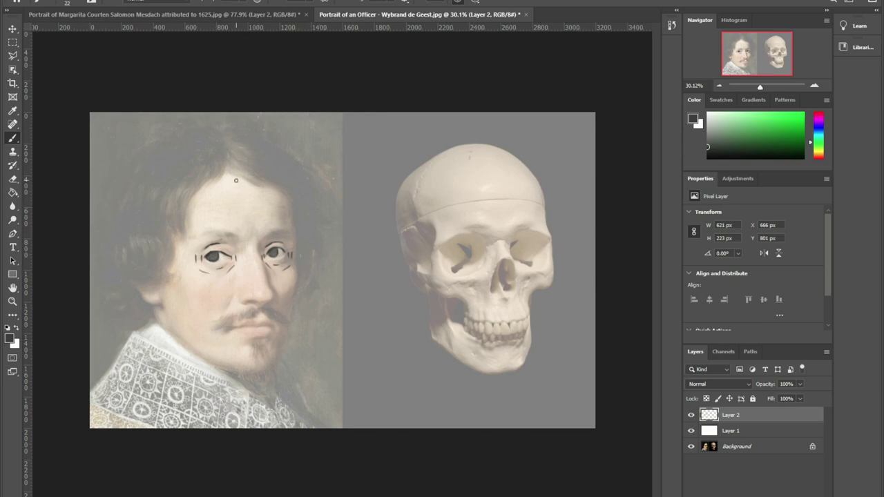
- Mark the head's top, chin and rear side, plus the brow, lower socket and nose-side lines around the left-hand eye
left_click_drag(173, 148, 217, 143)
left_click_drag(243, 373, 266, 369)
left_click_drag(130, 219, 141, 271)
mouse_move(191, 236)
left_mouse_down()
mouse_move(229, 237)
mouse_move(239, 271)
left_mouse_up()
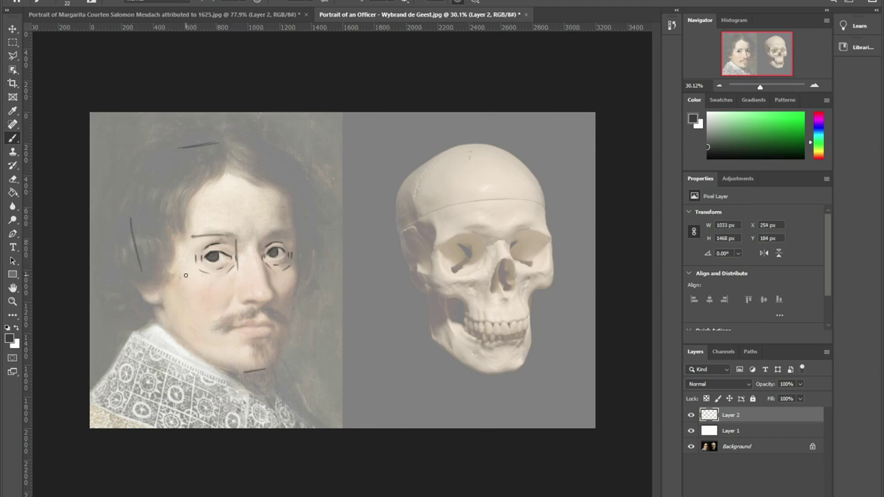
mouse_move(183, 277)
left_mouse_down()
mouse_move(232, 251)
mouse_move(241, 296)
left_mouse_up()
- Try strokes closing the nose base and far side, framing the right-hand eye and bounding the left-hand eye's outer side, and undo them
left_click_drag(270, 293, 241, 297)
left_click_drag(259, 236, 265, 293)
left_click_drag(261, 236, 288, 236)
left_click_drag(295, 268, 271, 273)
left_click_drag(187, 239, 188, 270)
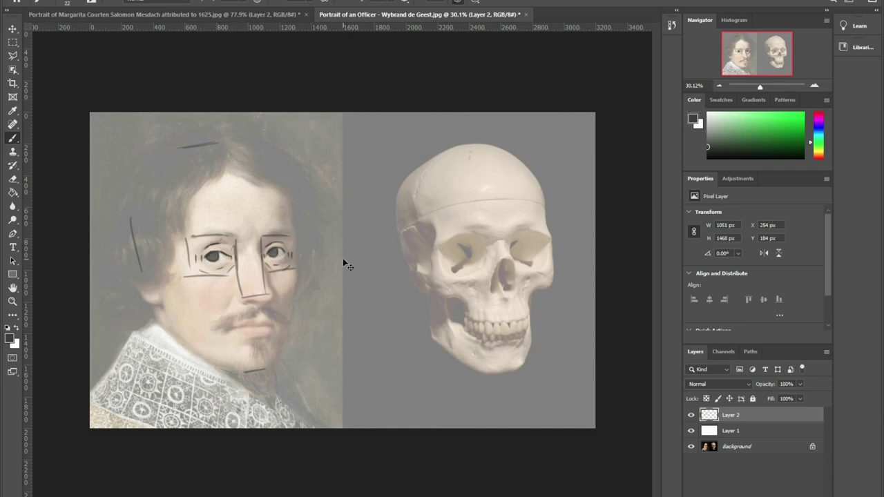
key("ctrl+z")
key("ctrl+z")
key("ctrl+z")
key("ctrl+z")
key("ctrl+z")
key("ctrl+z")
key("ctrl+z")
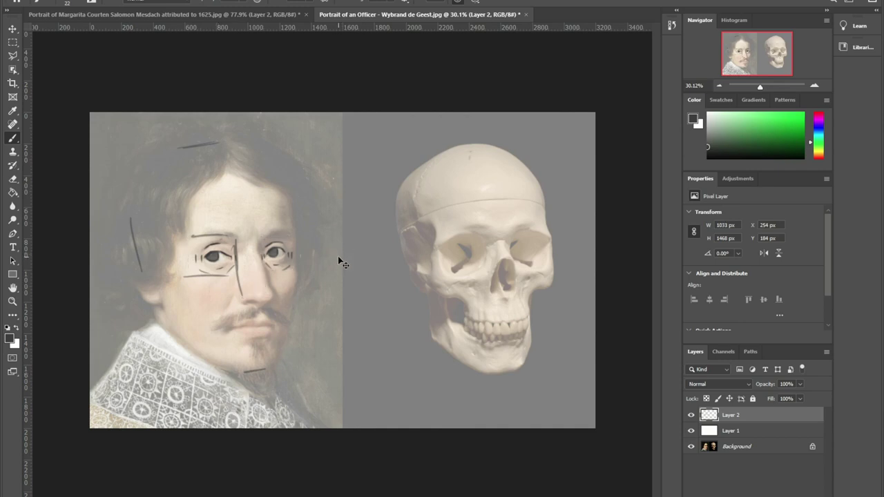
- Undo the brow, lower socket and nose-side lines around the left-hand eye of the officer portrait
key("ctrl+z")
key("ctrl+z")
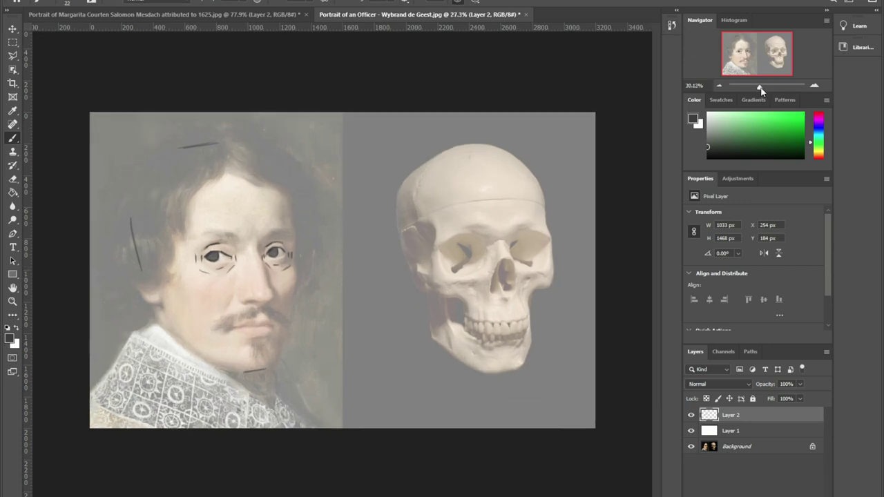
left_click_drag(760, 88, 756, 62)
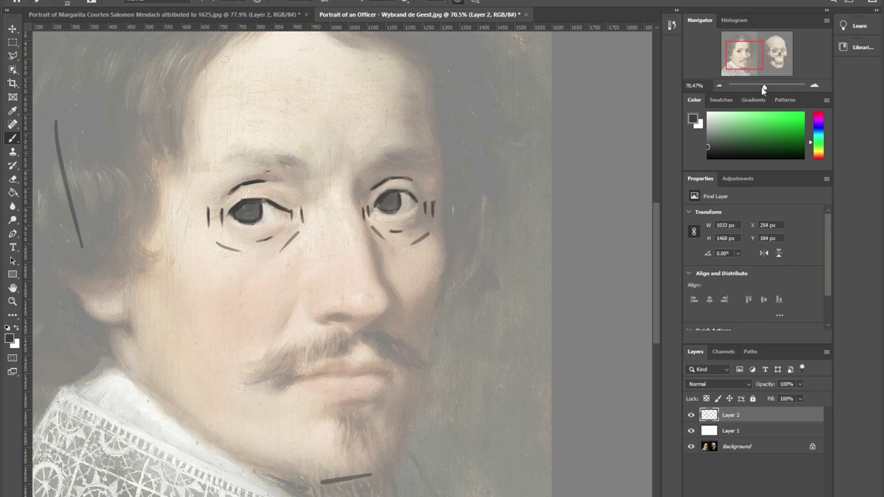
left_click_drag(763, 90, 765, 89)
- Switch to the Jan Toorop profile portrait, add a new layer and fill it with white
key("ctrl+Tab")
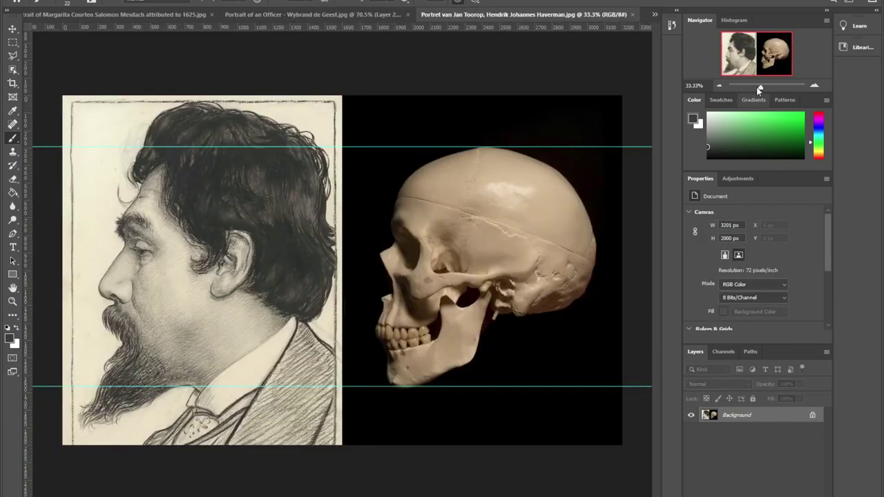
left_click_drag(759, 89, 764, 87)
left_click_drag(773, 55, 732, 60)
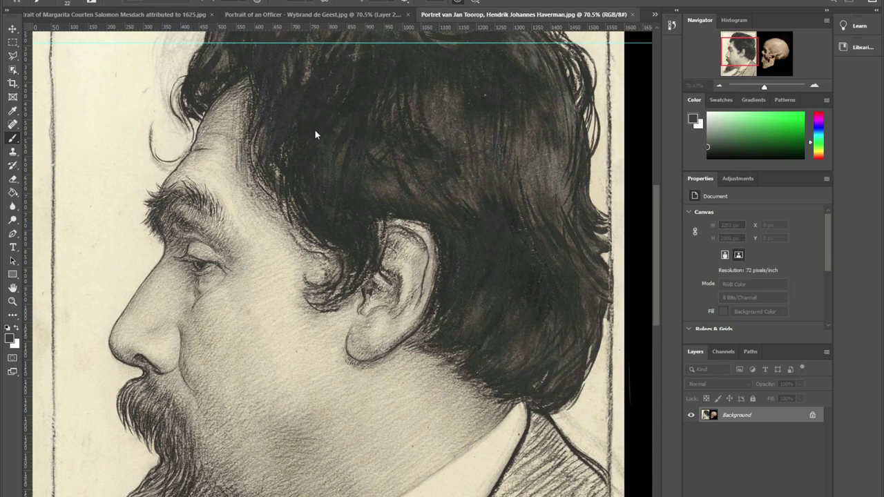
key("ctrl+shift+alt+n")
key("x")
key("g")
left_click(287, 225)
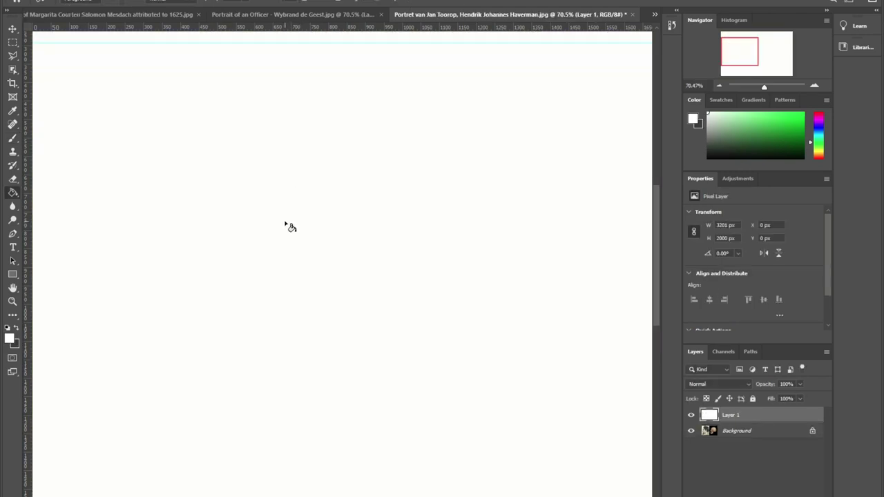
- Restore the dark brush colour and set the white layer's opacity to 50%
key("x")
key("b")
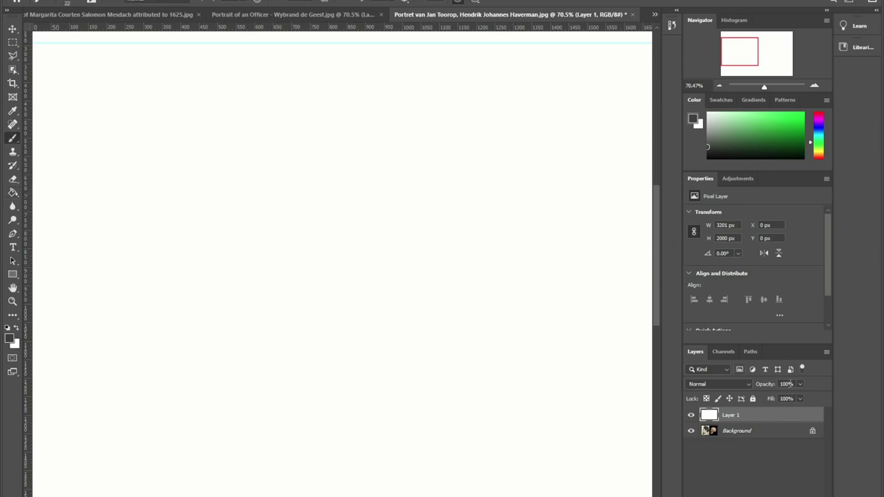
type("50")
key("Return")
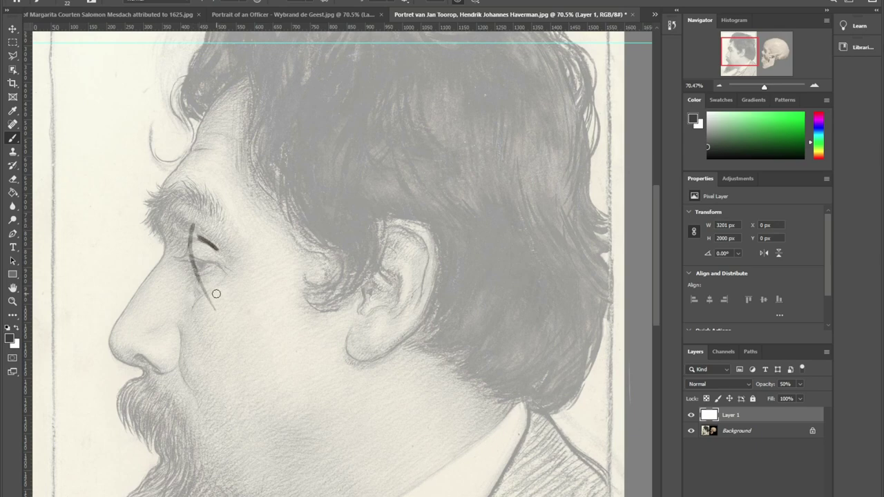
- Try several long curved strokes down the front of the profile eye and undo them
left_click_drag(191, 239, 202, 290)
key("ctrl+z")
left_click_drag(198, 230, 202, 295)
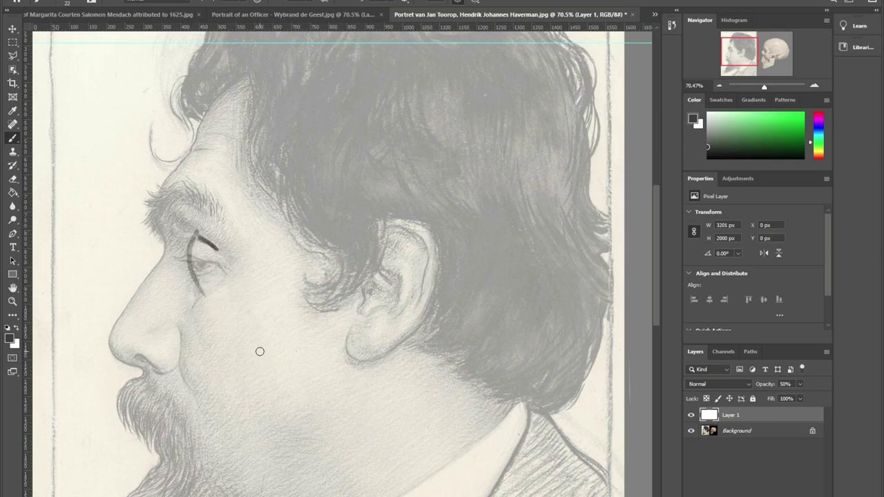
key("ctrl+z")
key("ctrl+shift+z")
key("ctrl+z")
key("ctrl+shift+z")
key("ctrl+z")
left_click_drag(196, 228, 211, 306)
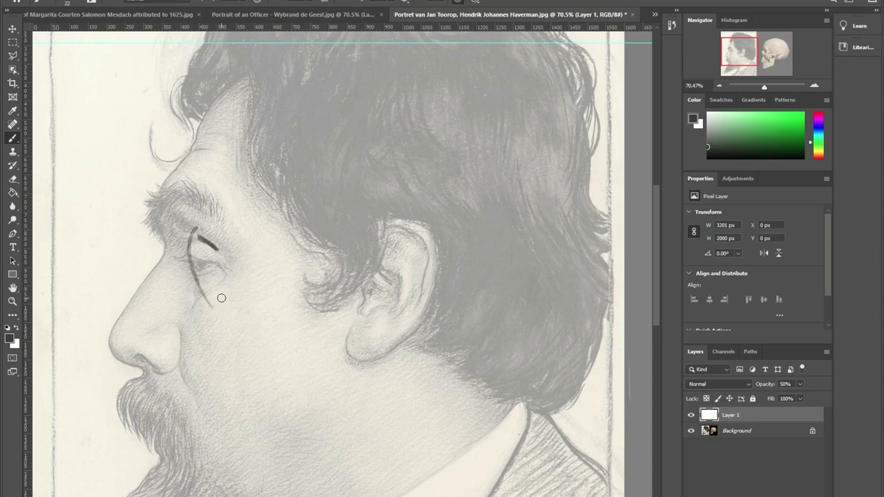
key("ctrl+z")
- Draw the short front curve of the profile eyeball, the upper lid line, the filled iris and the lashes
left_click_drag(193, 262, 193, 268)
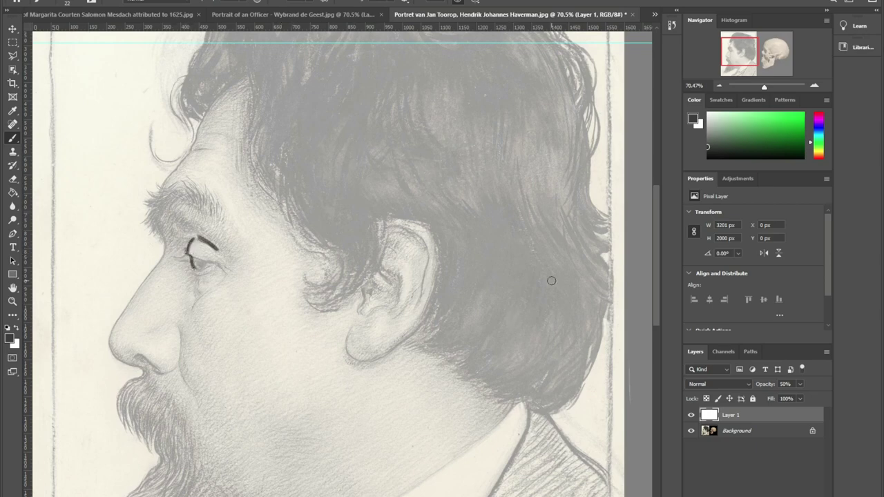
left_click_drag(748, 83, 743, 51)
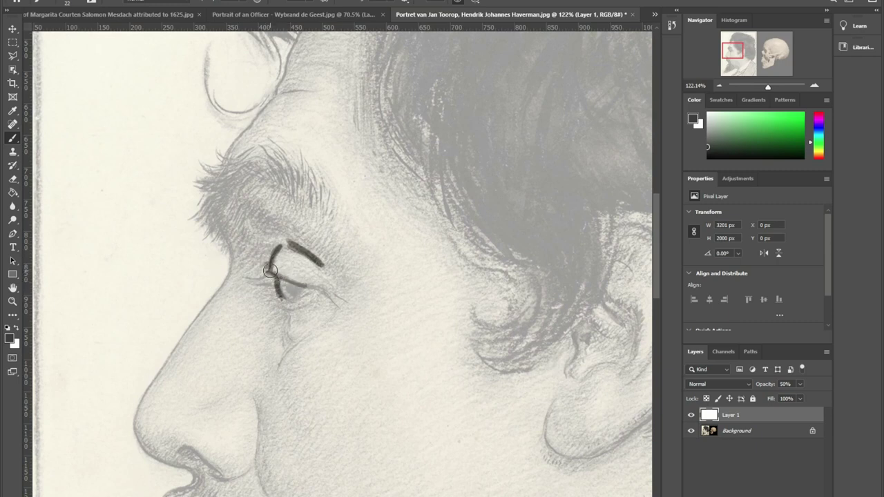
left_click_drag(269, 270, 310, 283)
left_click_drag(286, 298, 284, 282)
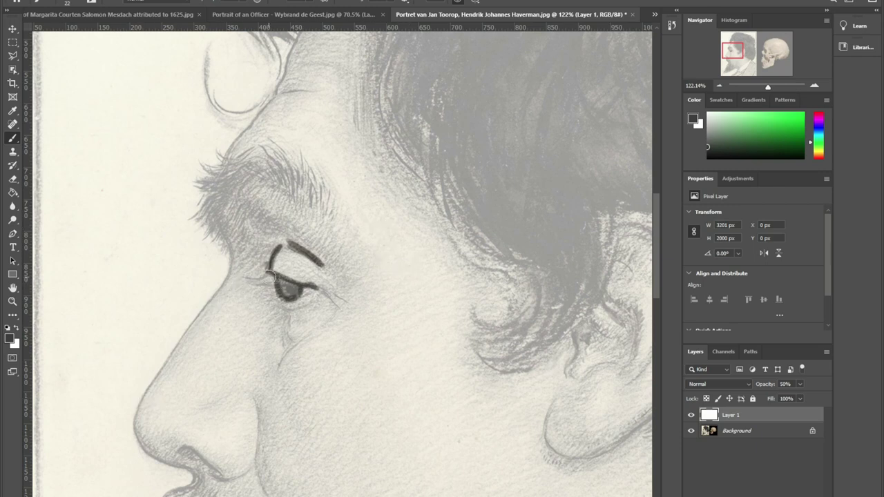
left_click_drag(274, 276, 258, 279)
left_click_drag(769, 88, 769, 88)
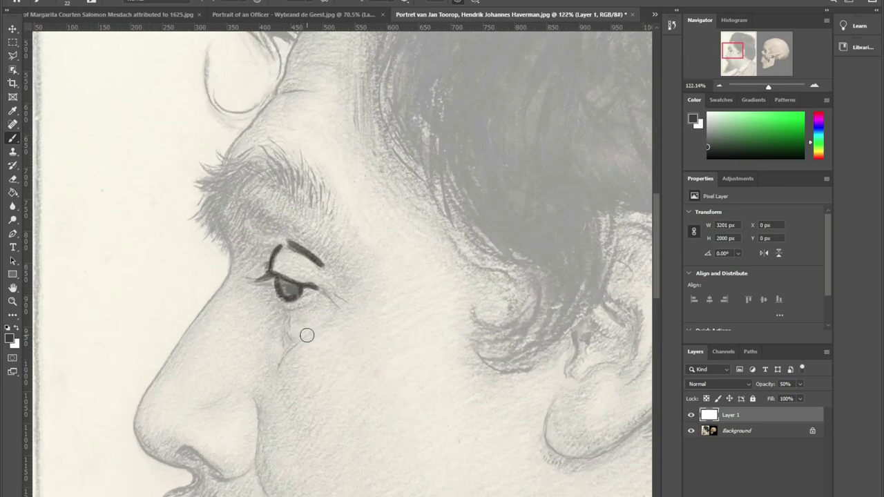
- Mark the fold beneath the profile eye and the lower edge of the socket with short strokes
left_click_drag(333, 317, 304, 335)
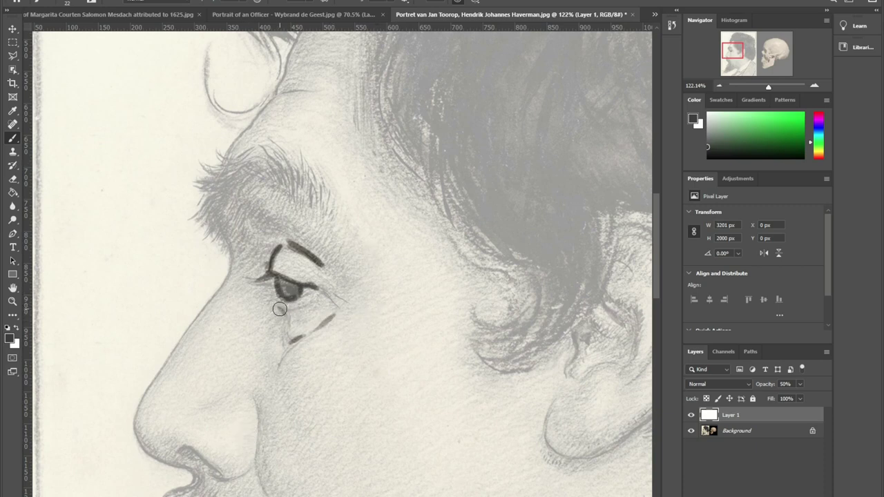
left_click_drag(282, 309, 286, 316)
left_click_drag(290, 341, 305, 336)
- Try a slanted stroke for the outer edge of the socket and undo it
left_click_drag(316, 225, 348, 266)
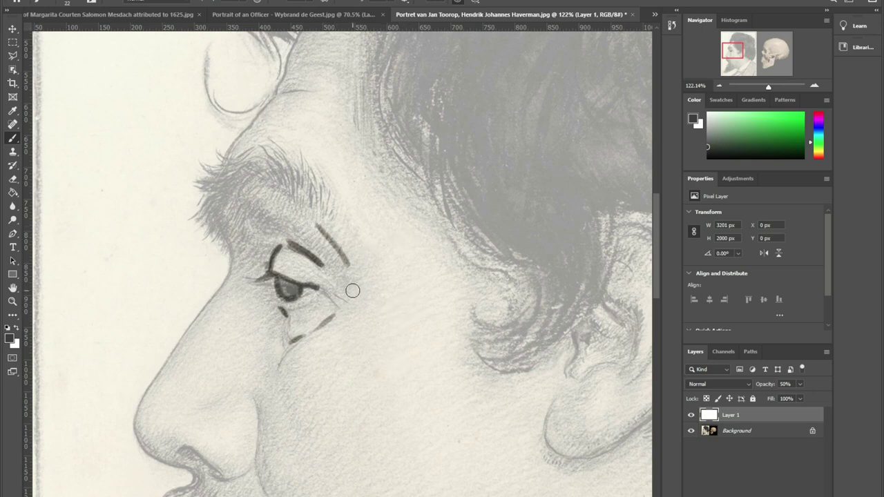
key("ctrl+z")
key("ctrl+z")
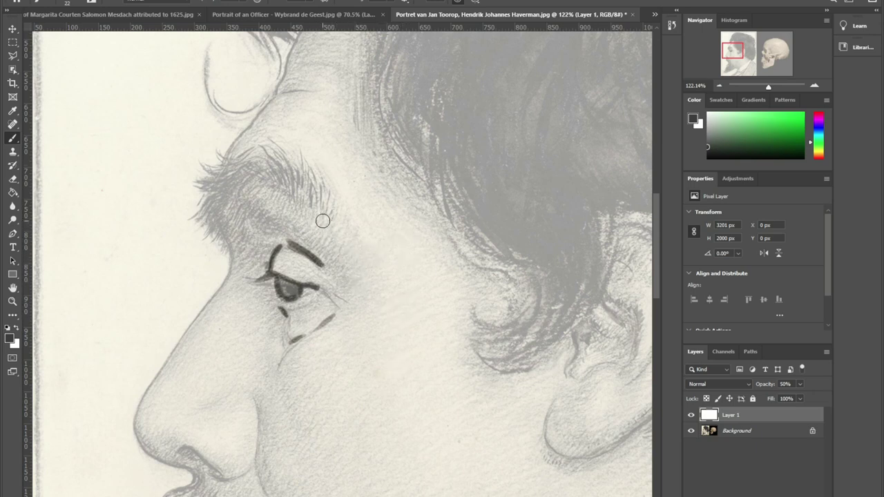
- Draw the angled outer socket edge and short marks for the socket's front, top and outer eye corner
mouse_move(317, 217)
left_mouse_down()
mouse_move(355, 265)
mouse_move(344, 307)
left_mouse_up()
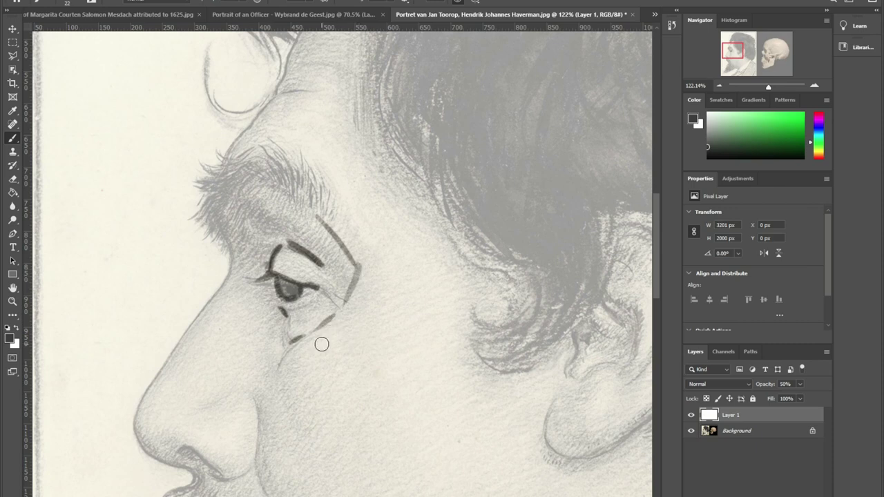
left_click_drag(267, 223, 261, 254)
left_click_drag(276, 207, 293, 206)
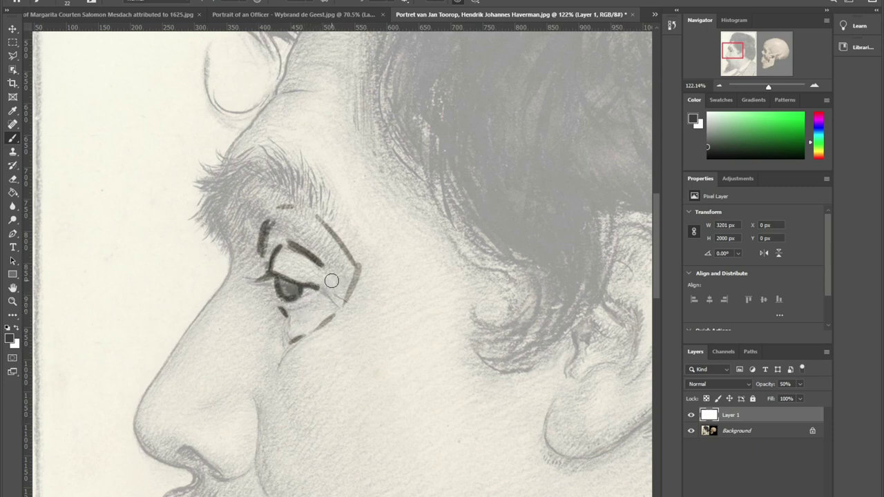
mouse_move(332, 275)
left_mouse_down()
mouse_move(332, 290)
mouse_move(345, 290)
left_mouse_up()
- Trace the projecting brow contour of the profile down to the root of the nose
mouse_move(769, 89)
left_mouse_down()
mouse_move(756, 88)
mouse_move(769, 92)
mouse_move(753, 50)
mouse_move(734, 57)
left_mouse_up()
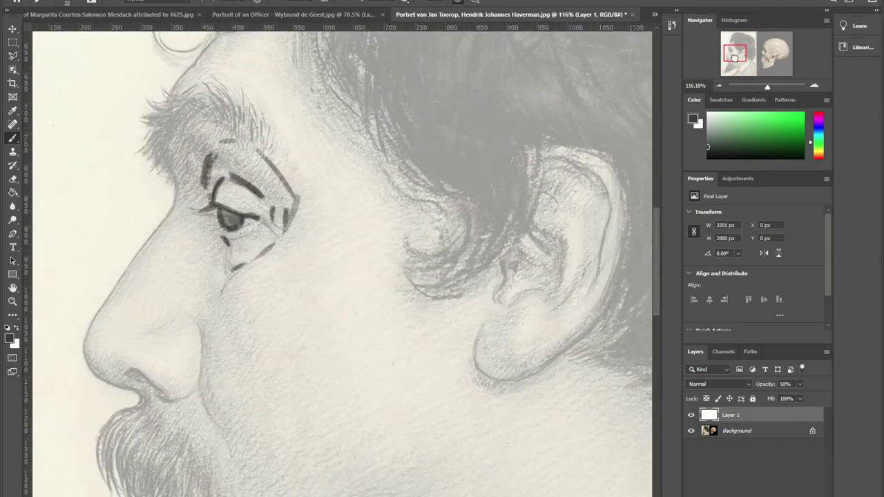
left_click_drag(768, 88, 735, 60)
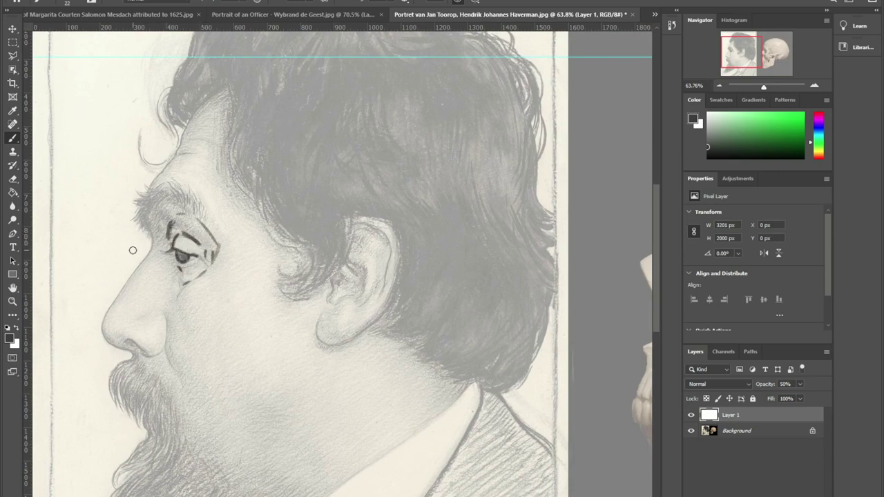
left_click_drag(158, 243, 155, 263)
left_click_drag(148, 188, 142, 220)
left_click_drag(145, 219, 151, 238)
- Try two slanted lines crossing the socket above and below the profile eye and undo them
left_click_drag(192, 202, 178, 248)
left_click_drag(178, 273, 203, 311)
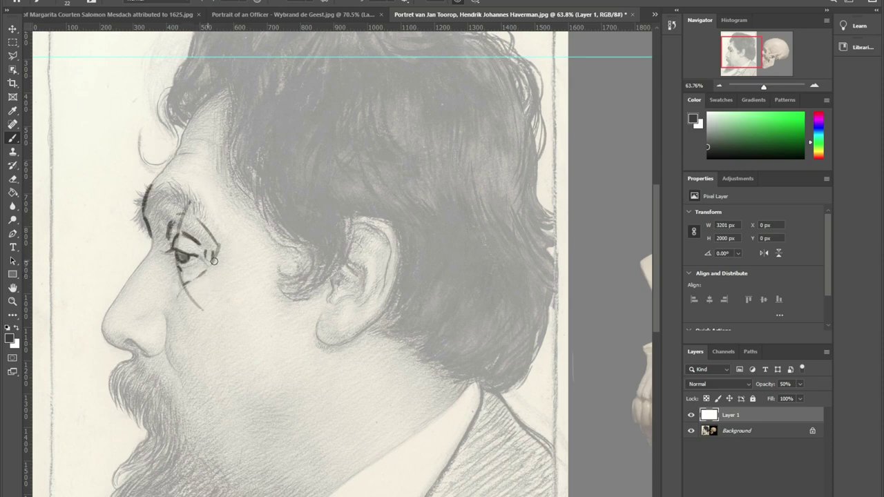
key("ctrl+z")
key("ctrl+z")
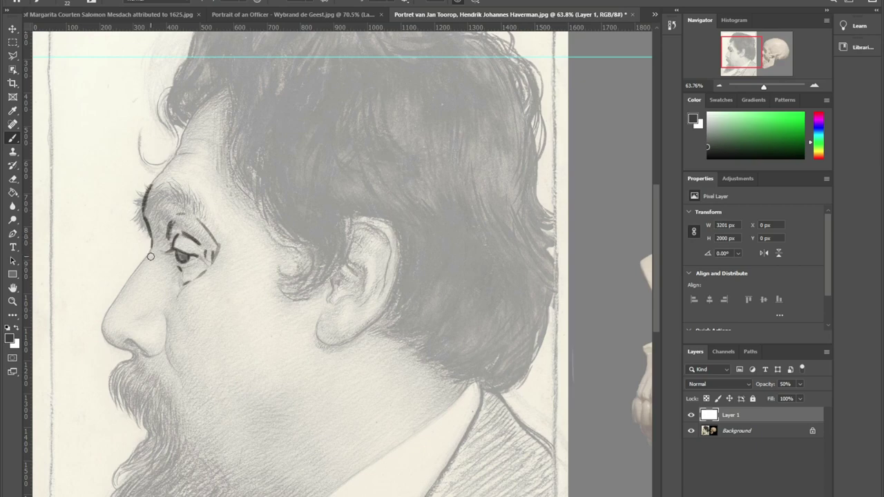
- Trace the upper nose bridge of the profile up to the brow contour
mouse_move(140, 263)
left_mouse_down()
mouse_move(179, 251)
mouse_move(170, 255)
mouse_move(173, 239)
mouse_move(153, 241)
left_mouse_up()
left_click_drag(156, 226, 150, 255)
left_click_drag(765, 88, 763, 87)
left_click_drag(748, 56, 751, 57)
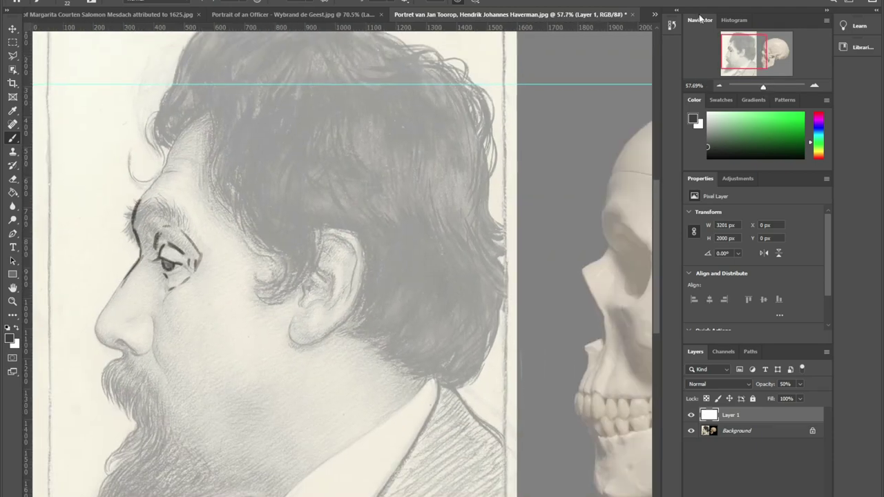
key("e")
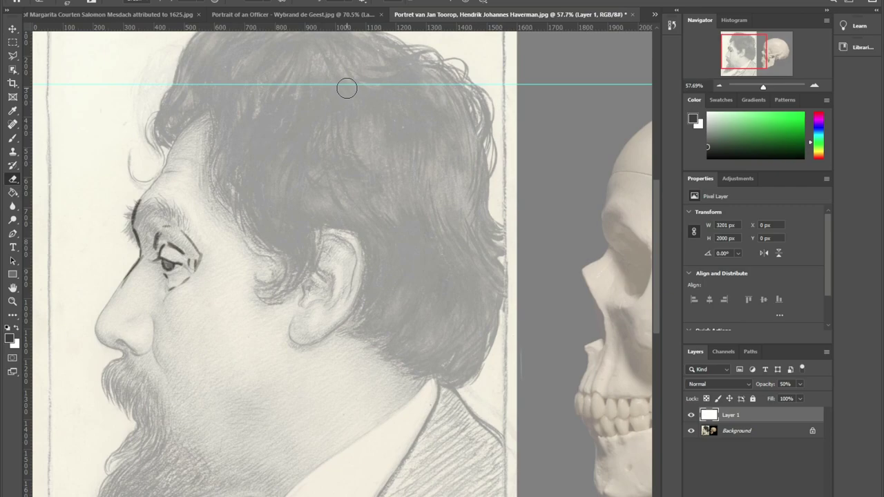
left_click(351, 15)
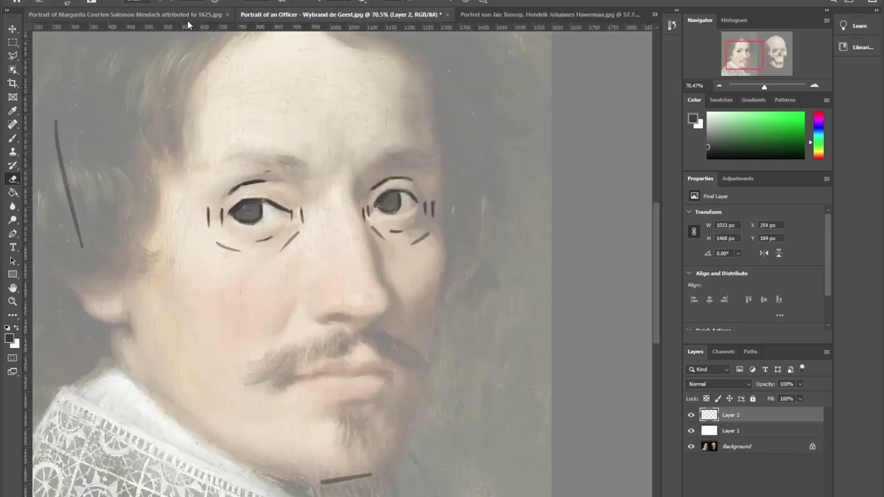
left_click(189, 15)
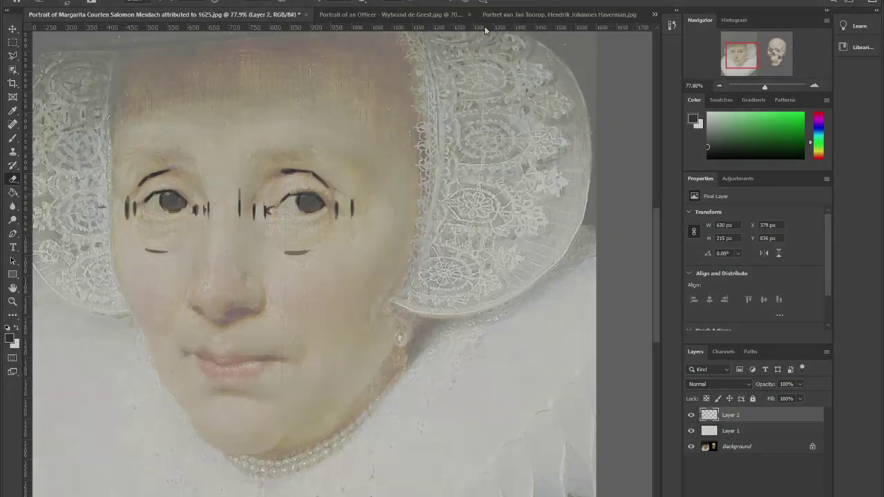